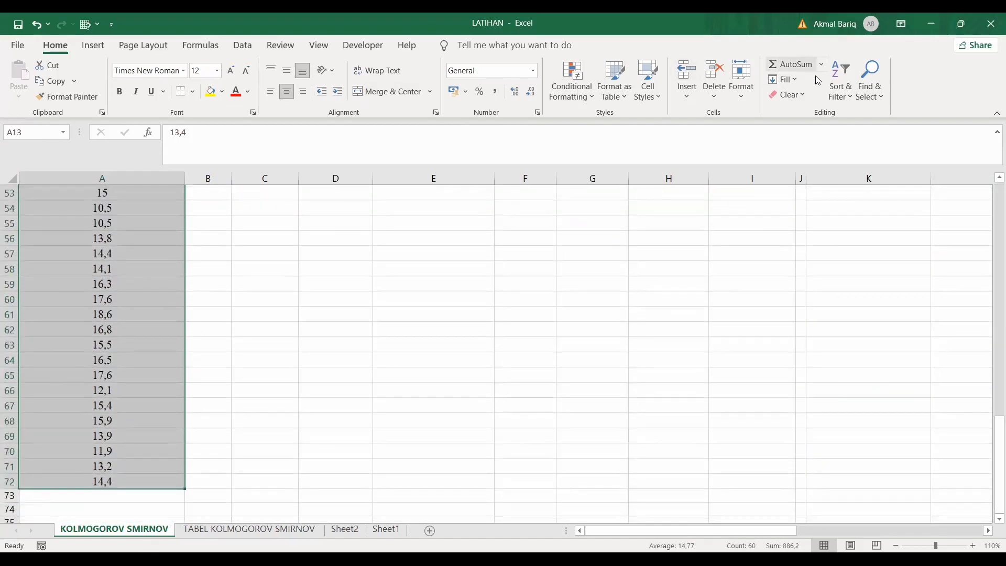
- Sort the flower diameter data in A13:A72 from smallest to largest
left_click(842, 93)
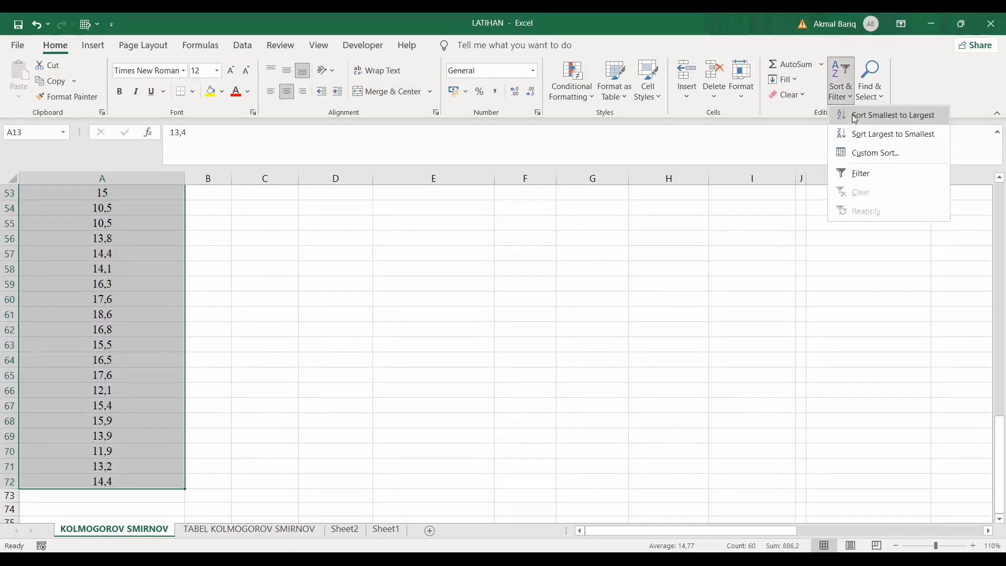
scroll(299, 304, "up", 17)
left_click(189, 371)
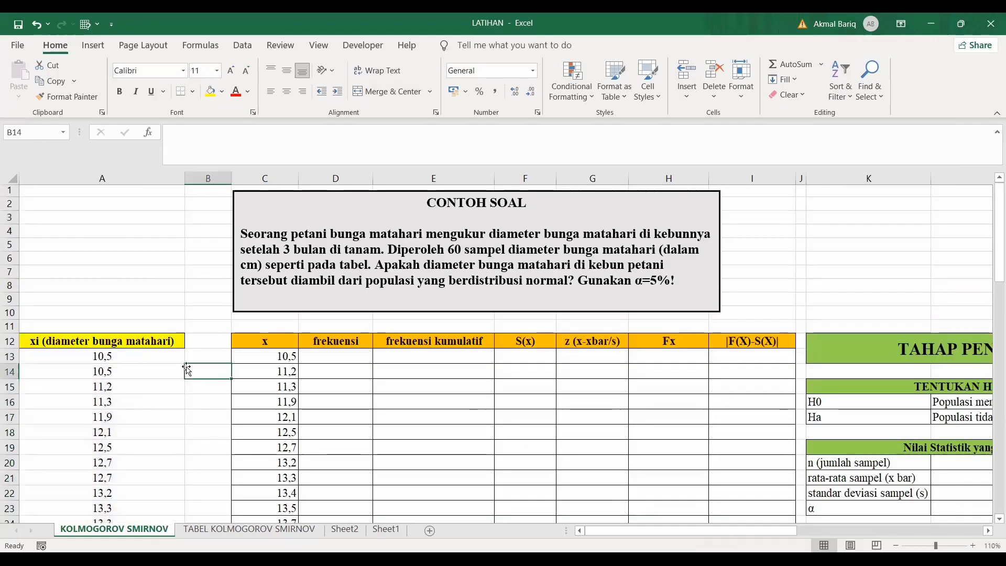
- Compare the sorted diameters in column A, including repeated entries, with the values listed in the x column
left_click(158, 357)
left_click_drag(157, 357, 142, 372)
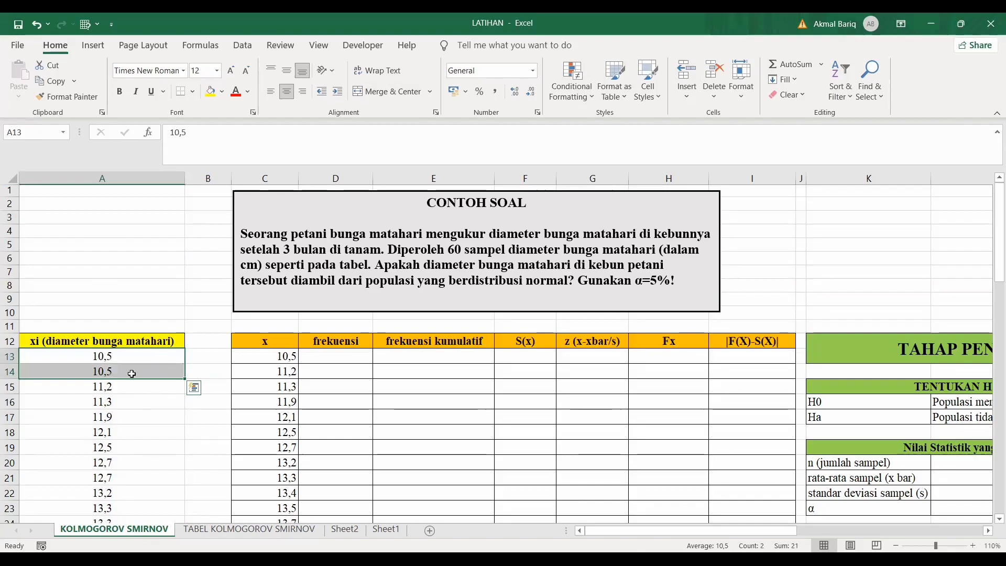
scroll(127, 340, "down", 1)
scroll(149, 320, "down", 1)
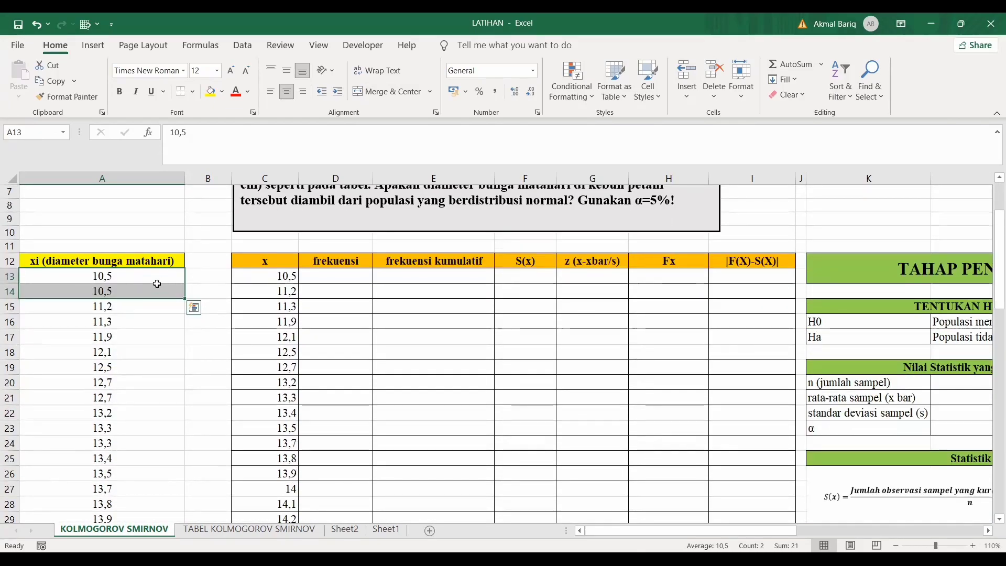
left_click(165, 273)
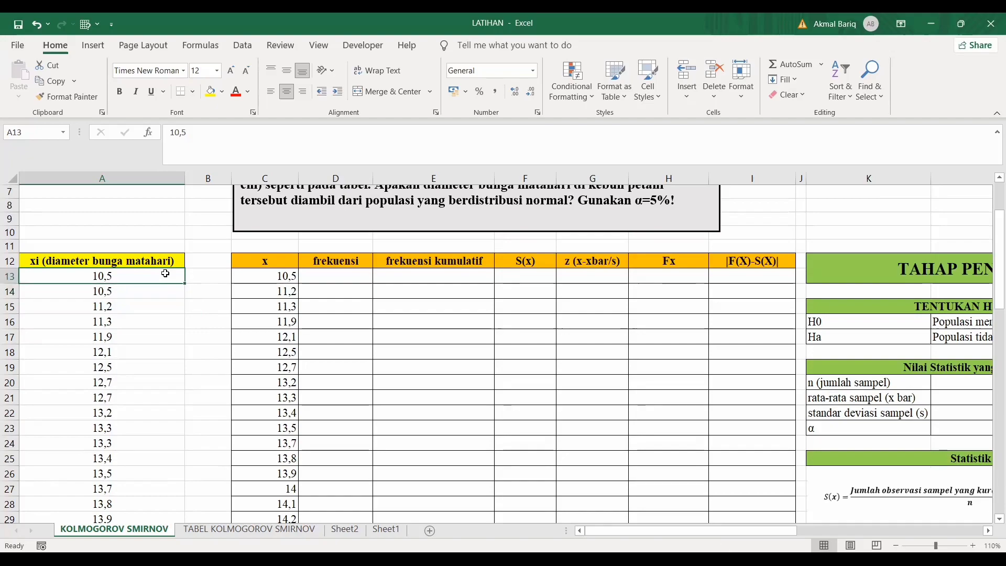
left_click(276, 278)
left_click(278, 290)
left_click(277, 319)
- Enter the formula =COUNTIF(A13:A72;C13) in D13 to count the frequency of the first x value
left_click(326, 278)
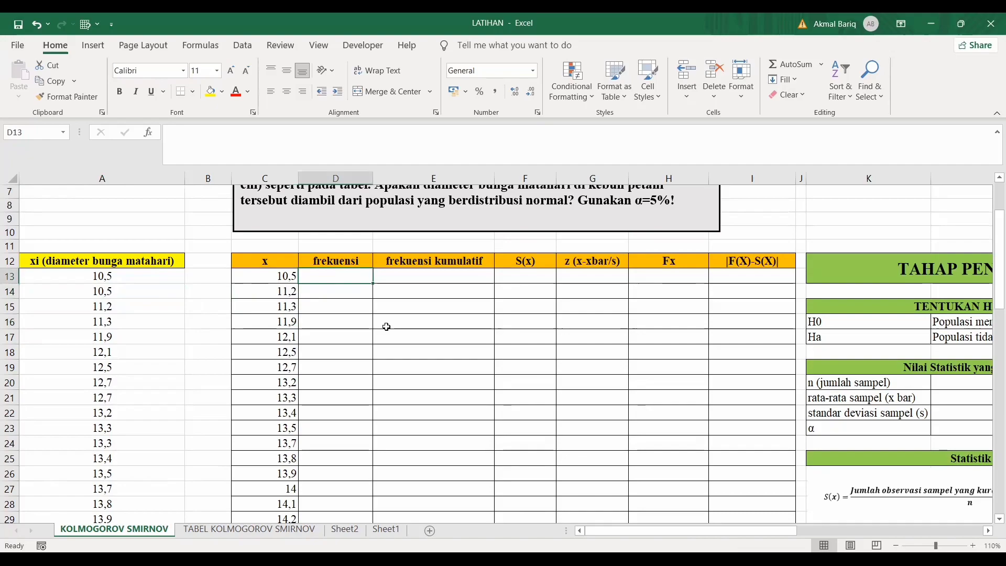
type("=")
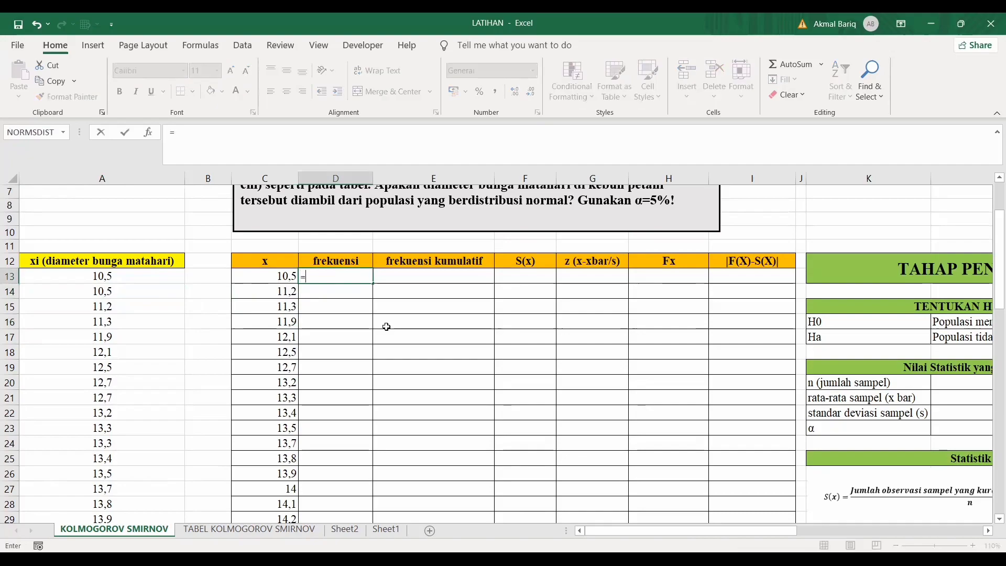
type("countif(")
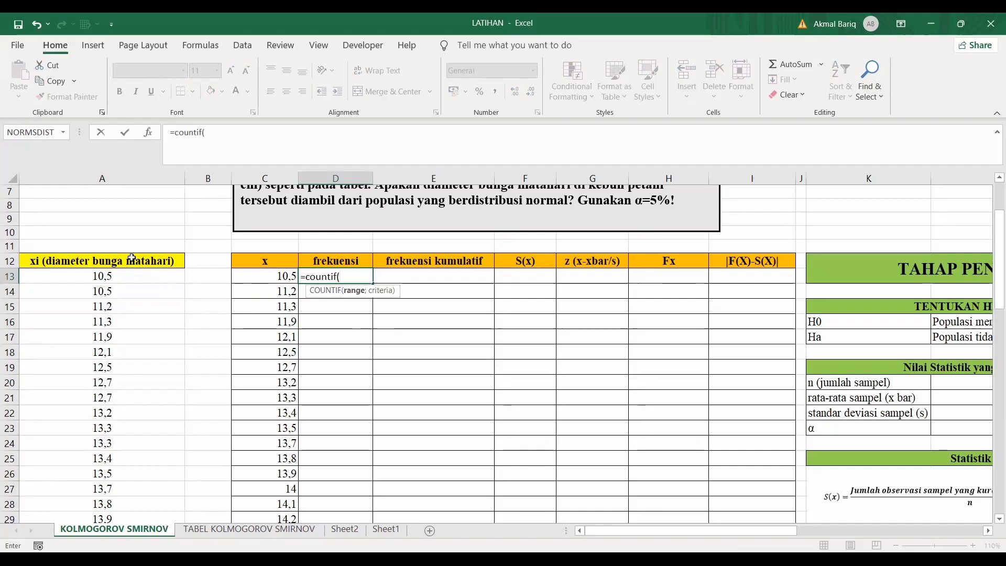
left_click(127, 274)
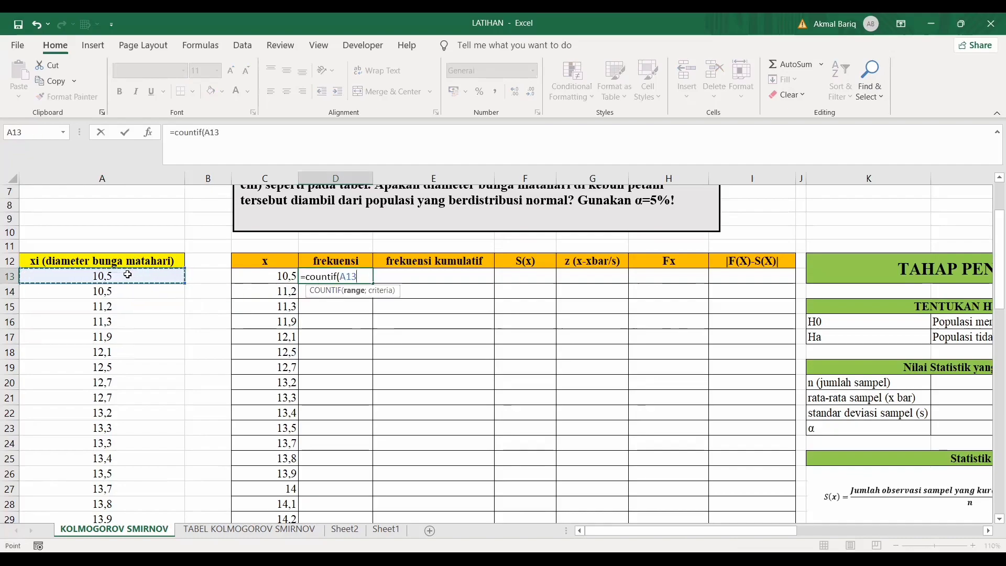
type(":A13a72;")
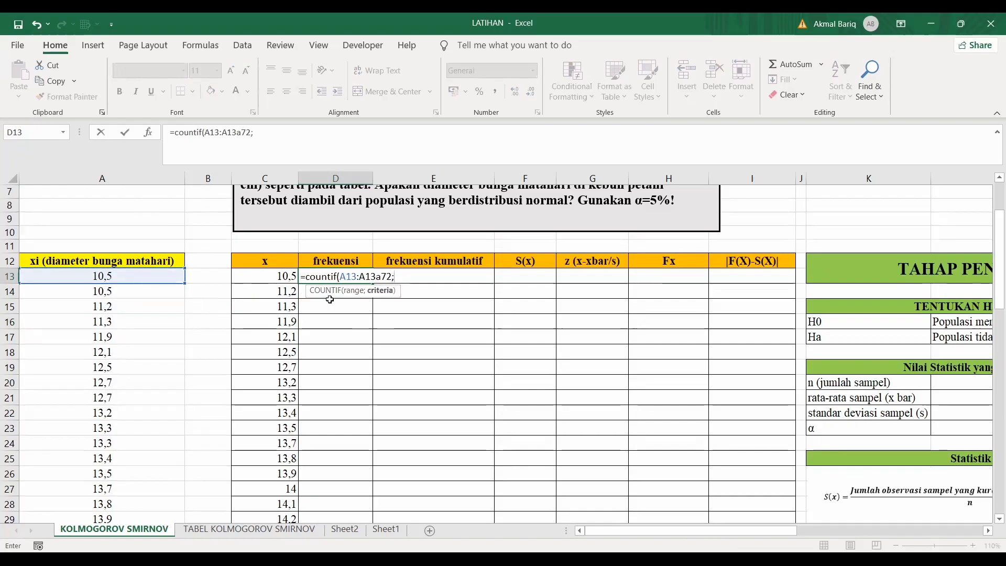
key("BackSpace")
key("BackSpace")
key("BackSpace")
key("BackSpace")
key("BackSpace")
key("BackSpace")
key("BackSpace")
type("a72;")
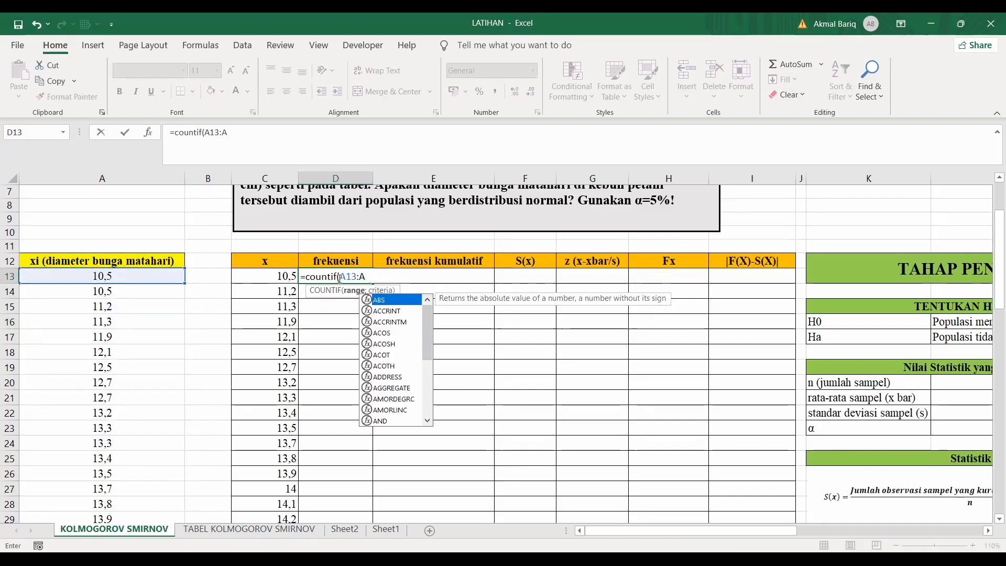
left_click(289, 275)
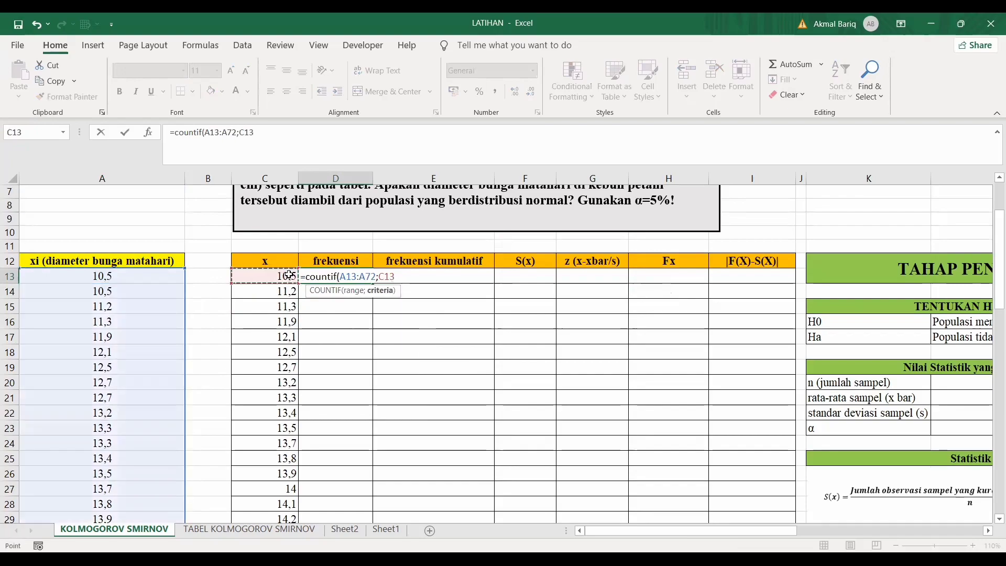
type(")")
key("Return")
- Make the range in D13's COUNTIF formula absolute, as $A$13:$A$72
left_click(362, 278)
left_click_drag(277, 291, 283, 384)
left_click(343, 279)
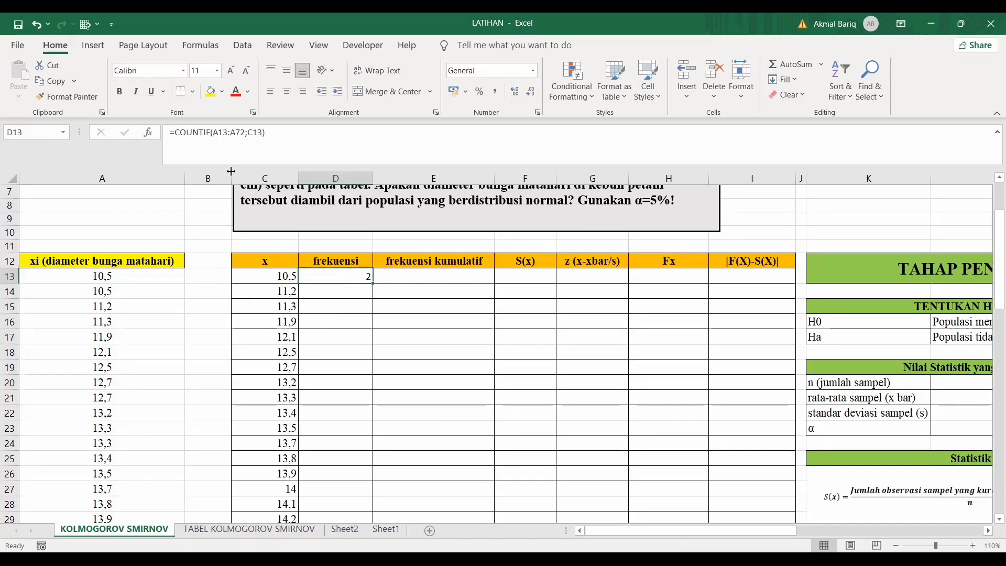
left_click(214, 134)
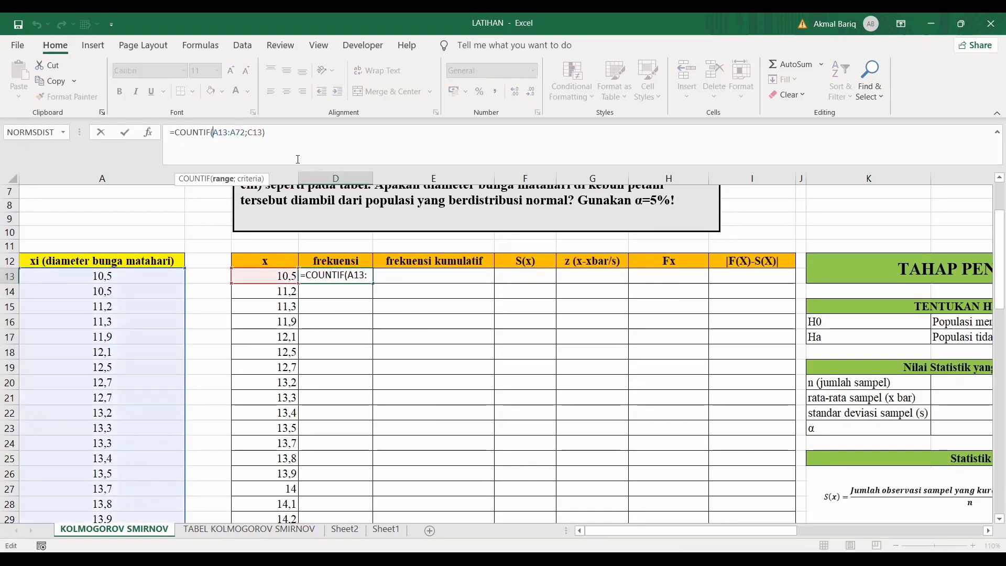
key("F4")
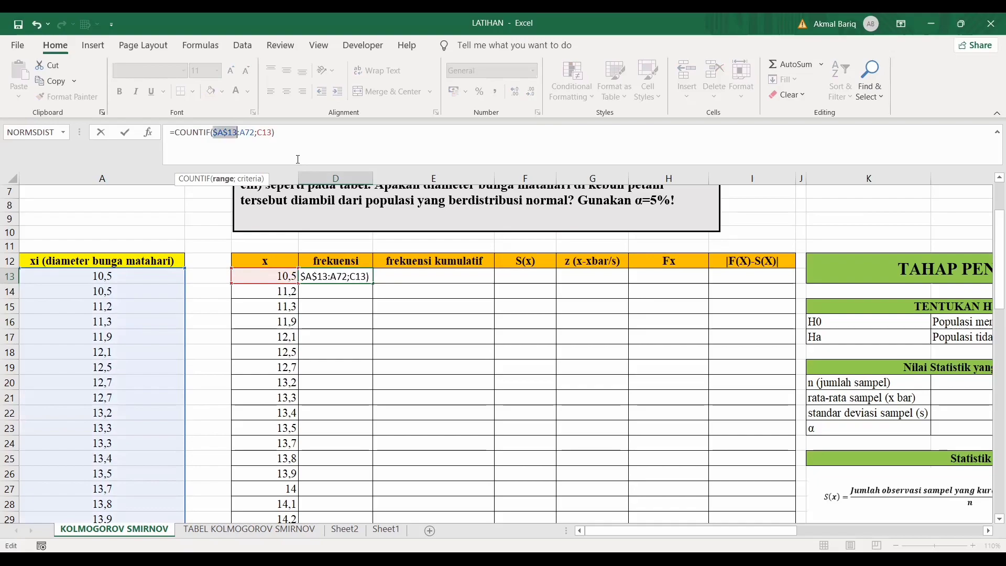
left_click(245, 131)
key("F4")
key("Return")
- Fill the frequency formula from D13 down through D52
left_click(326, 275)
left_click_drag(373, 283, 366, 488)
scroll(370, 360, "up", 11)
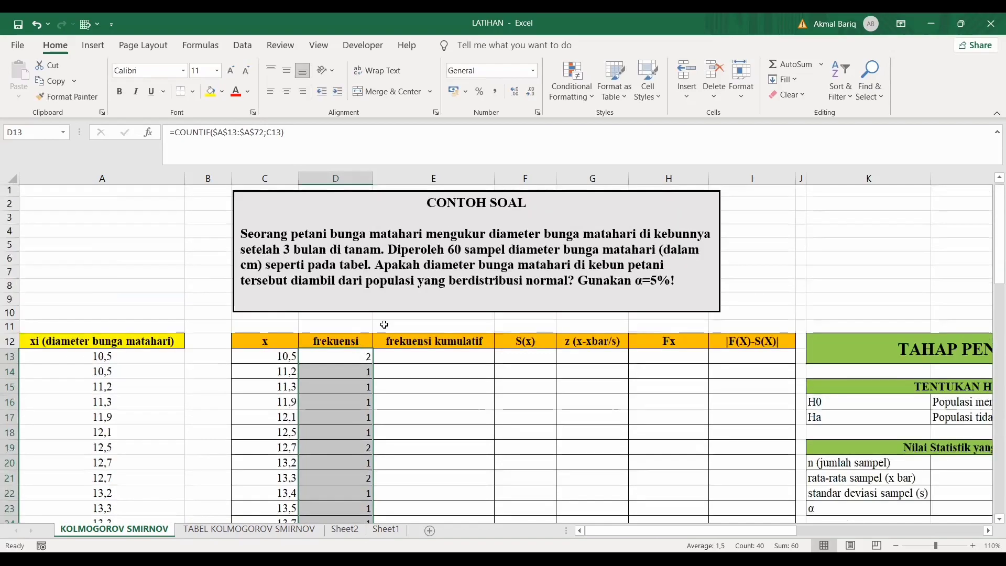
- Set the first cumulative frequency in E13 equal to the frequency in D13
left_click(435, 358)
left_click_drag(656, 530, 708, 532)
left_click_drag(993, 259, 992, 303)
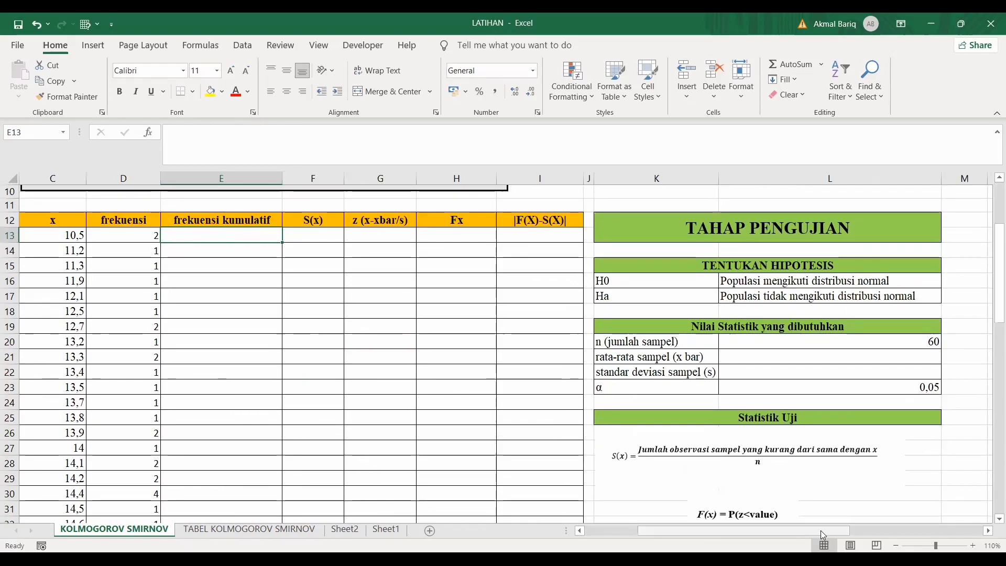
scroll(389, 205, "left", 2)
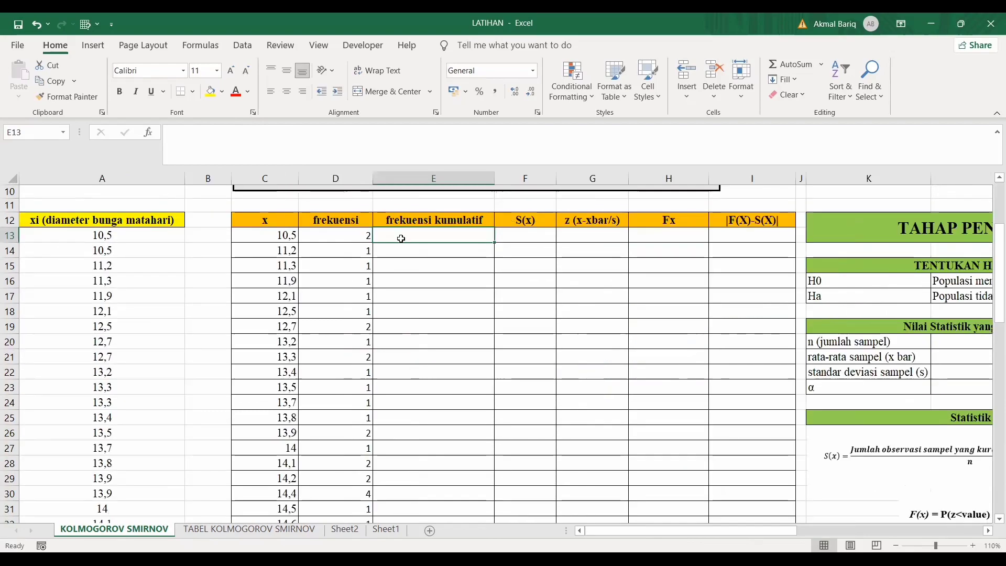
type("=")
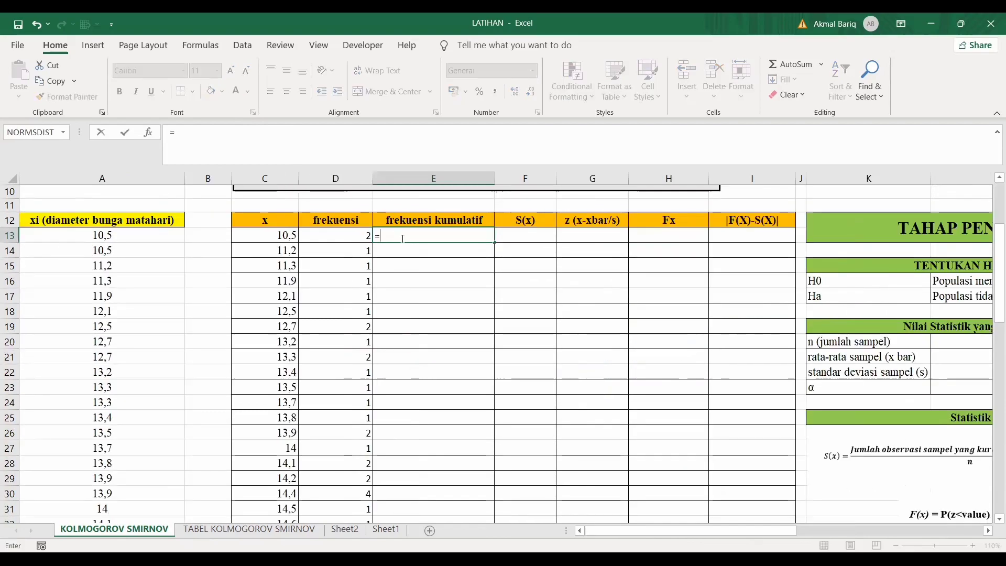
left_click(354, 237)
key("Return")
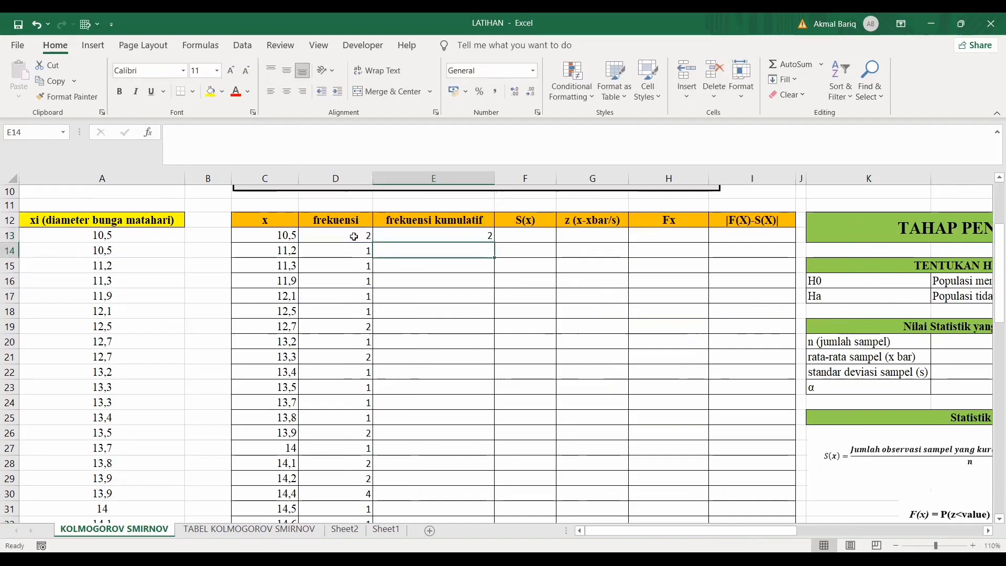
- Enter =E13+D14 in E14 and fill the cumulative frequency formula down through E52
type("=")
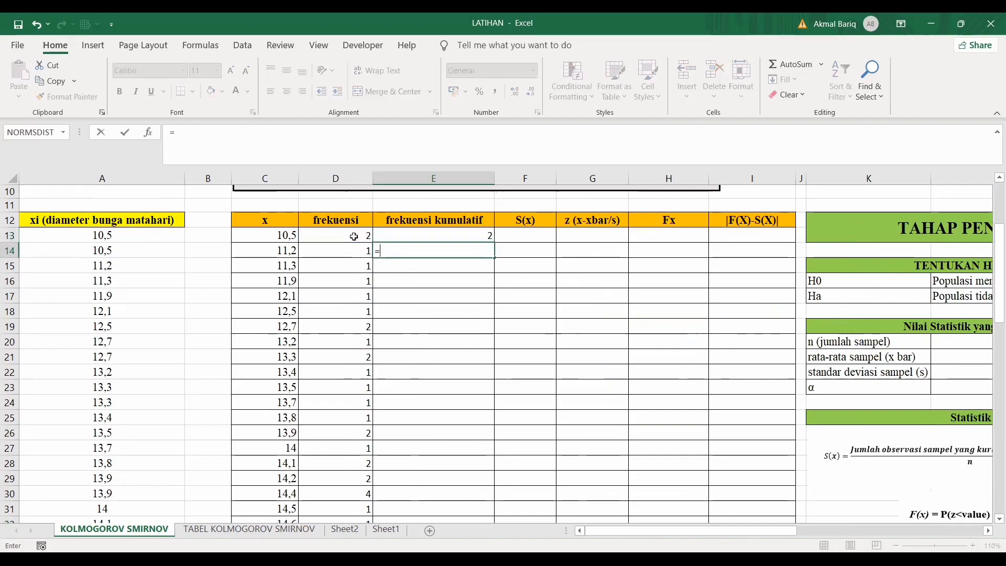
key("Up")
type("+")
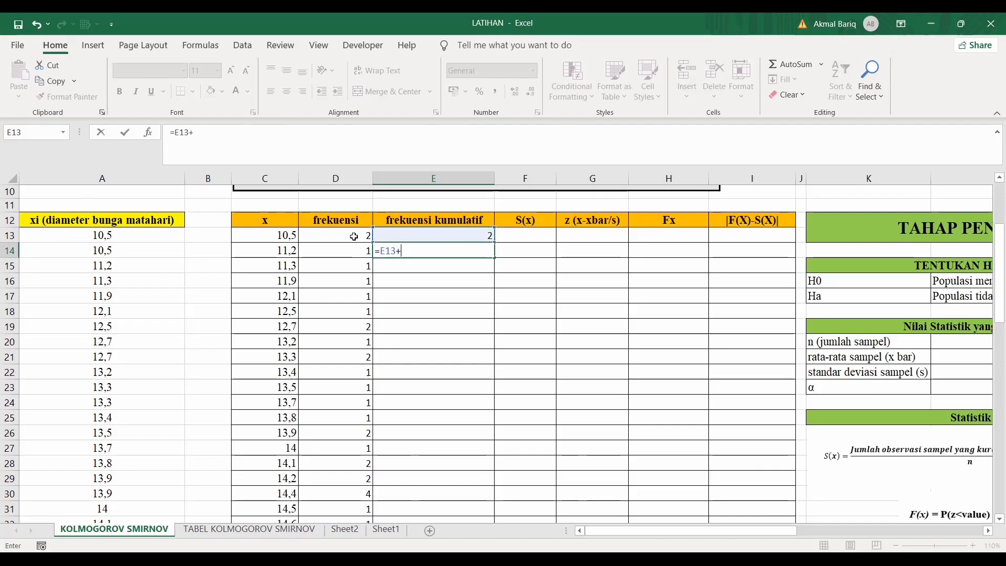
left_click(306, 254)
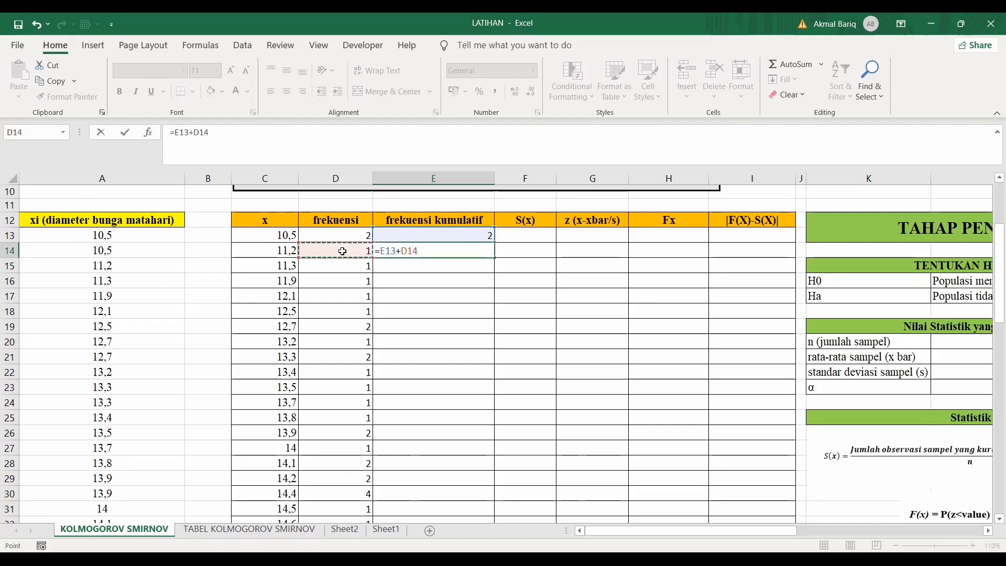
key("Return")
left_click(433, 252)
left_click_drag(493, 258, 496, 468)
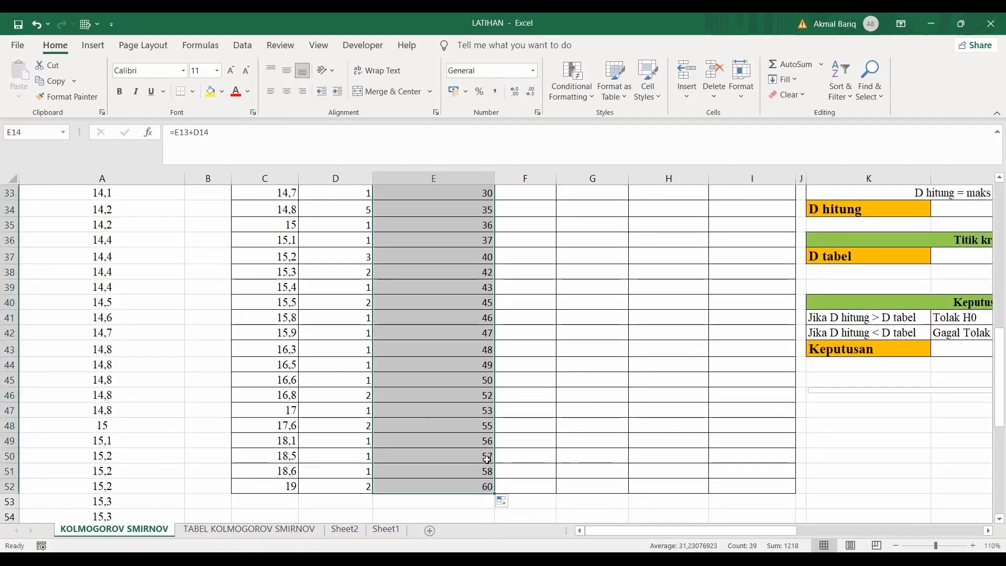
scroll(496, 419, "up", 10)
- Enter =E13/$L$20 in F13 to calculate the first S(x) value from the cumulative frequency and sample size
left_click(529, 330)
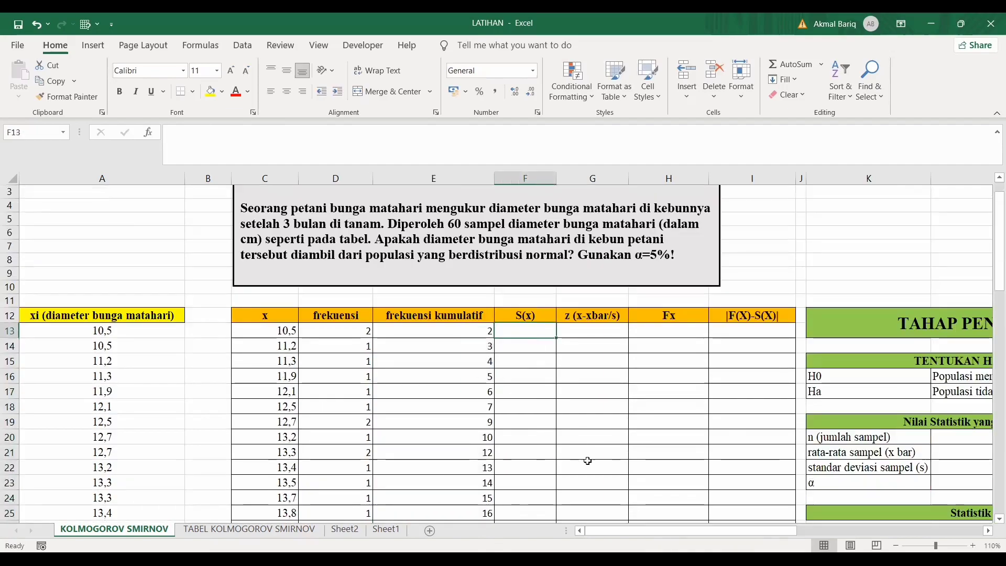
type("=")
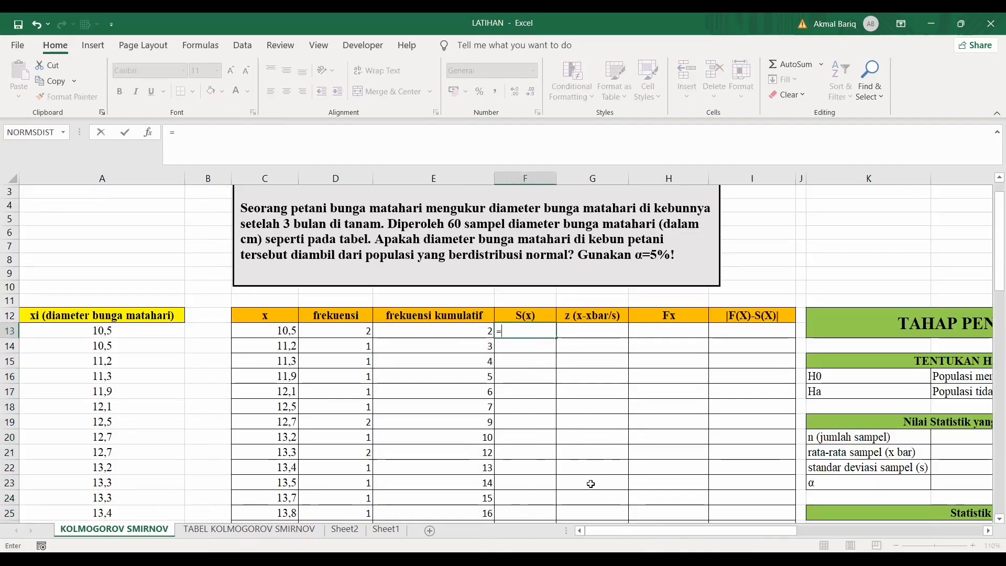
key("Left")
type("/")
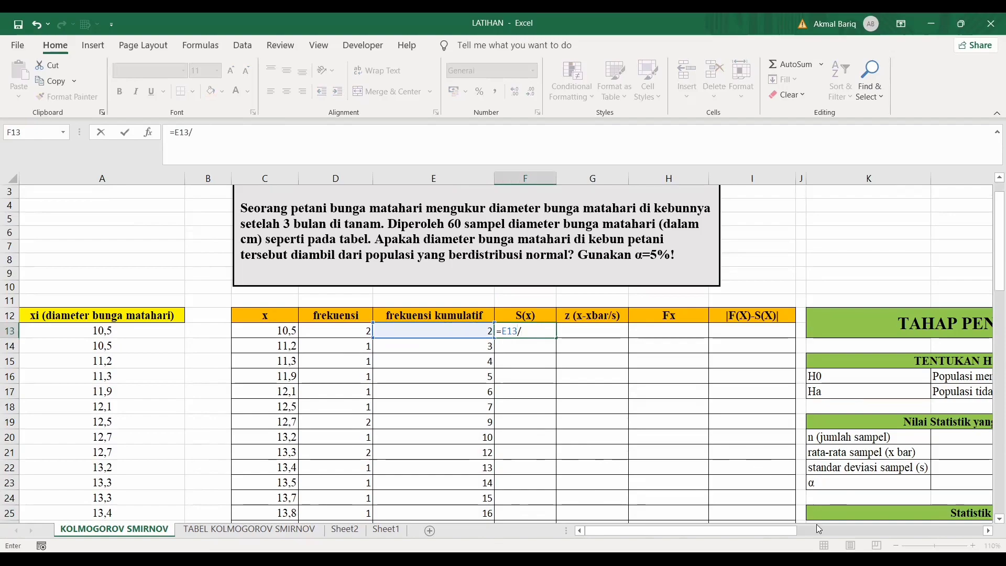
left_click_drag(780, 533, 806, 530)
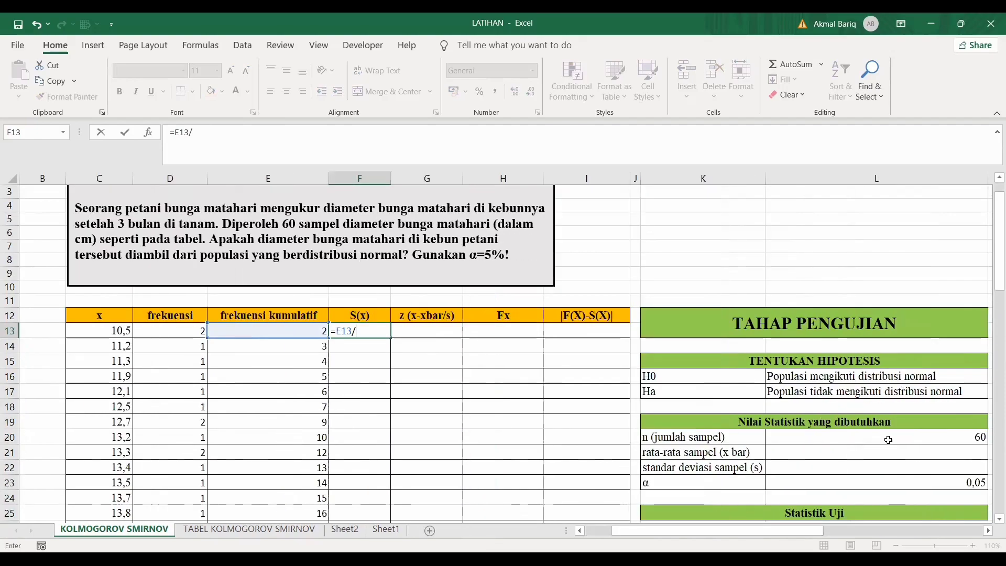
left_click(886, 440)
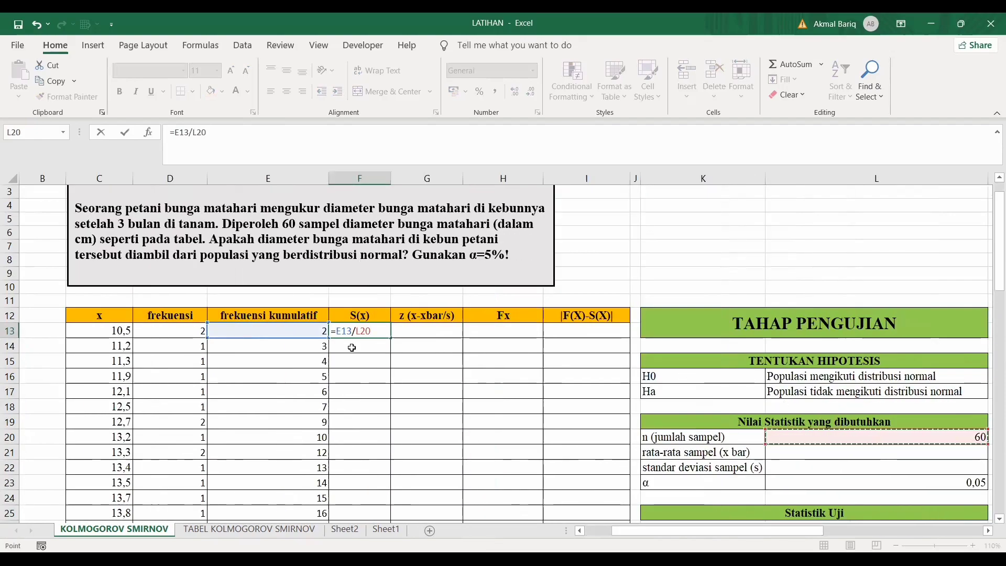
key("F4")
key("Return")
- Fill the S(x) formula from F13 down through F52
left_click(373, 331)
left_click_drag(391, 338, 382, 487)
scroll(373, 322, "up", 9)
scroll(374, 322, "up", 1)
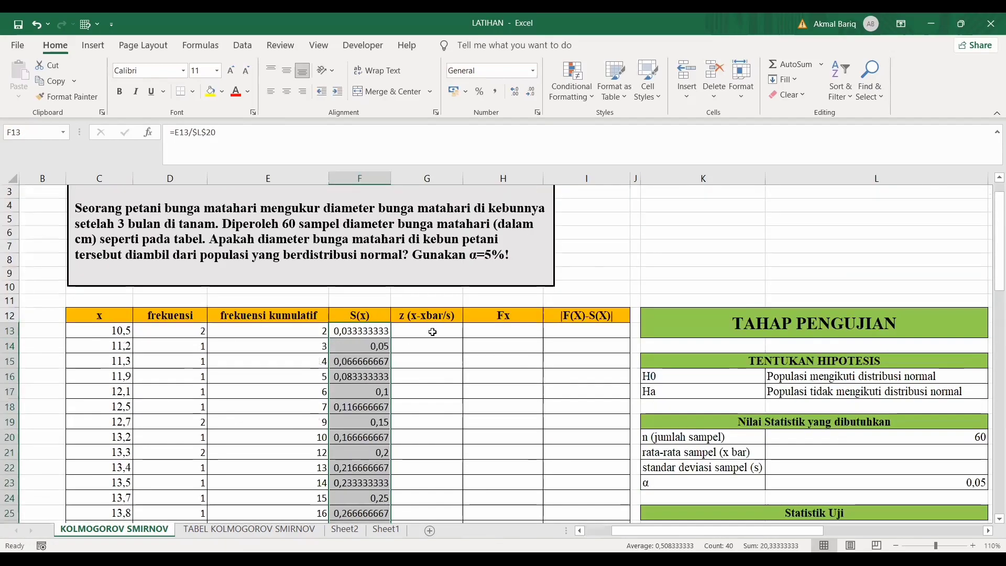
left_click(433, 331)
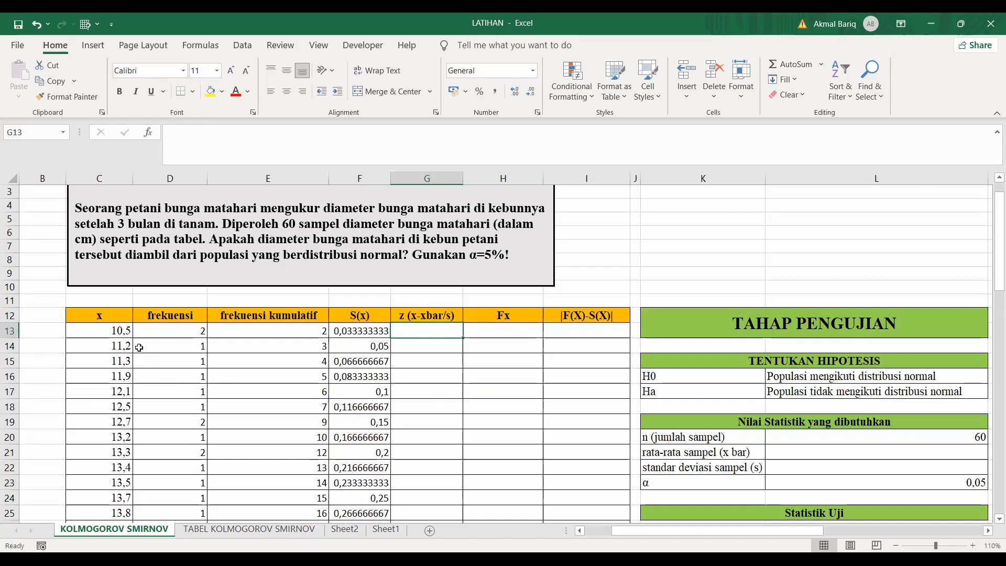
left_click(117, 328)
left_click(438, 327)
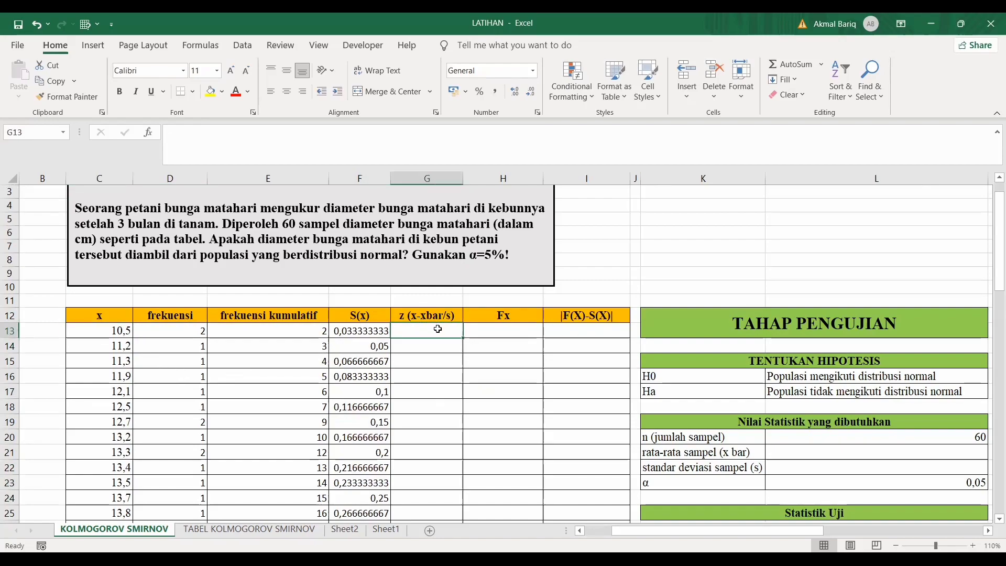
- Enter =AVERAGE(A13:A72) in L21 to calculate the sample mean of the sunflower diameters
left_click(816, 454)
type("=")
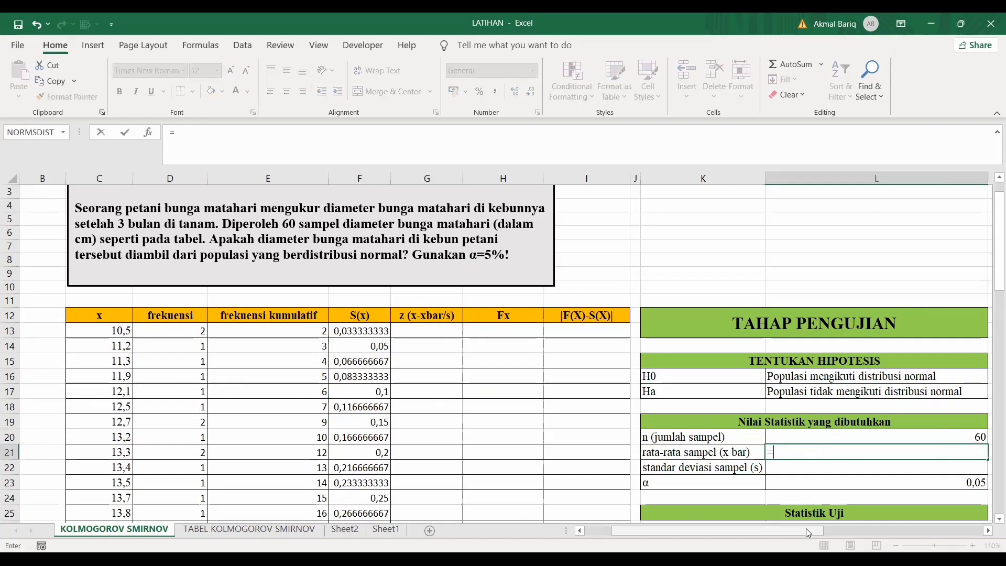
type("average(")
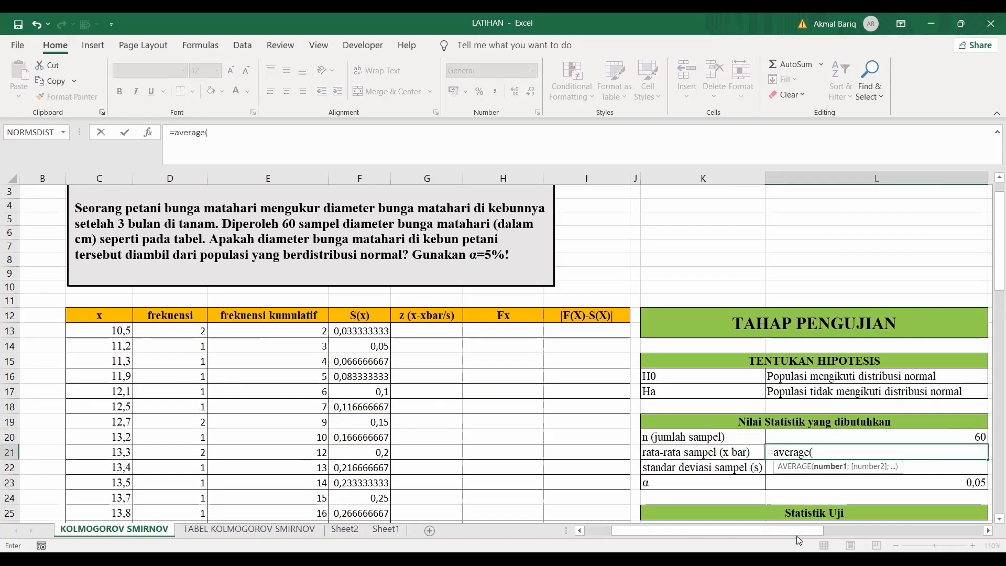
left_click_drag(801, 530, 770, 530)
left_click(154, 333)
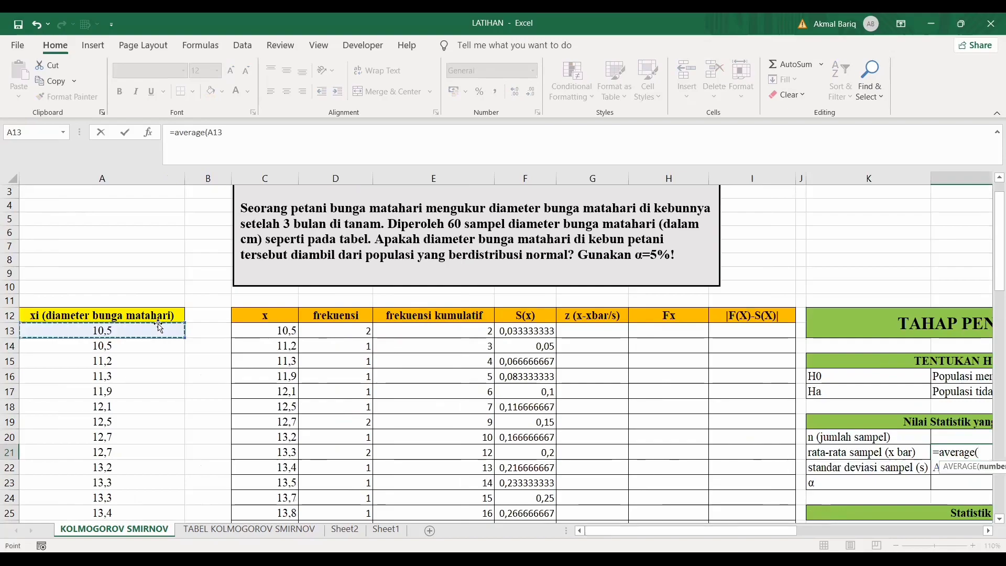
type(":a72)")
key("Return")
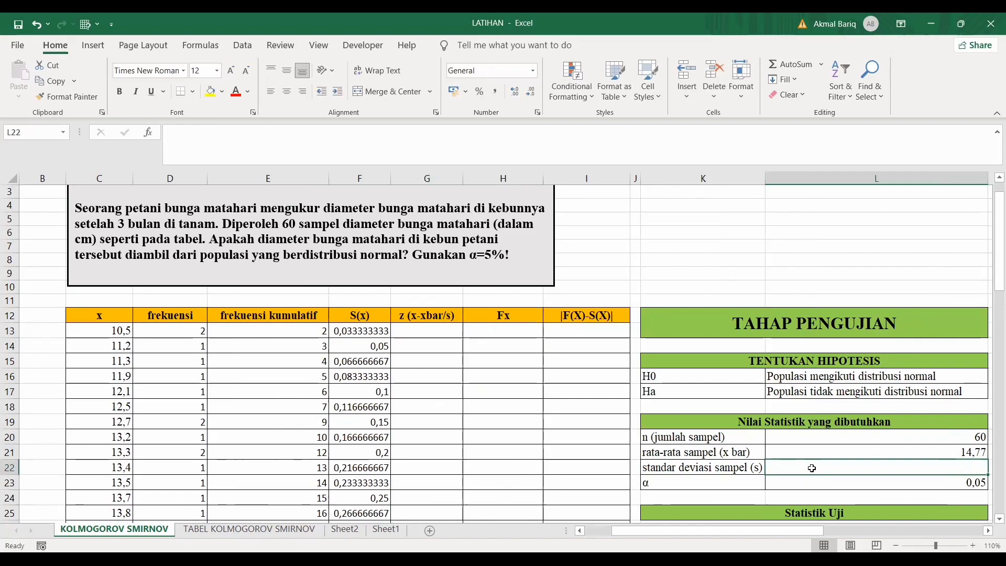
- Enter =STDEV.S(A13:A72) in L22 to calculate the sample standard deviation
type("=")
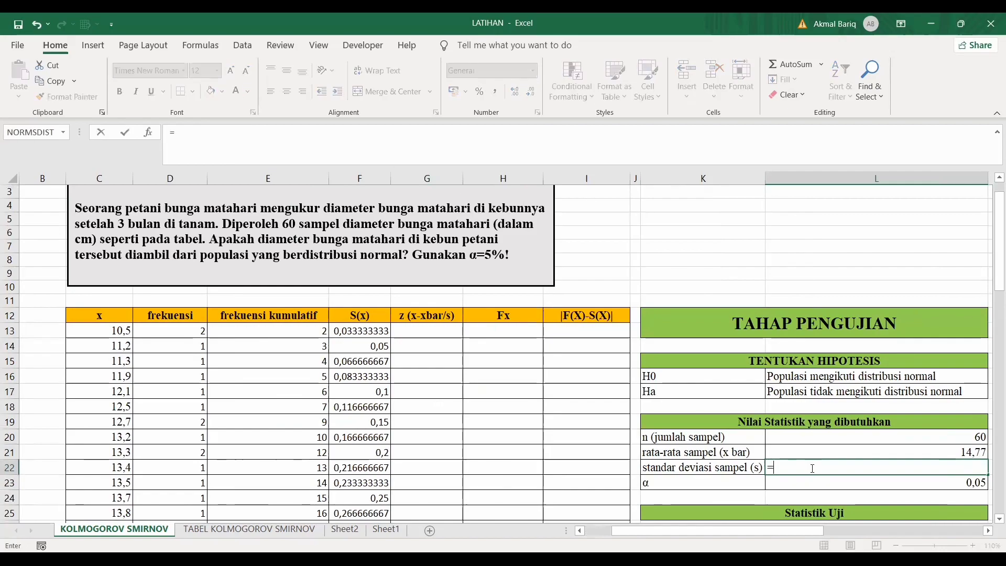
type("stdev.s(")
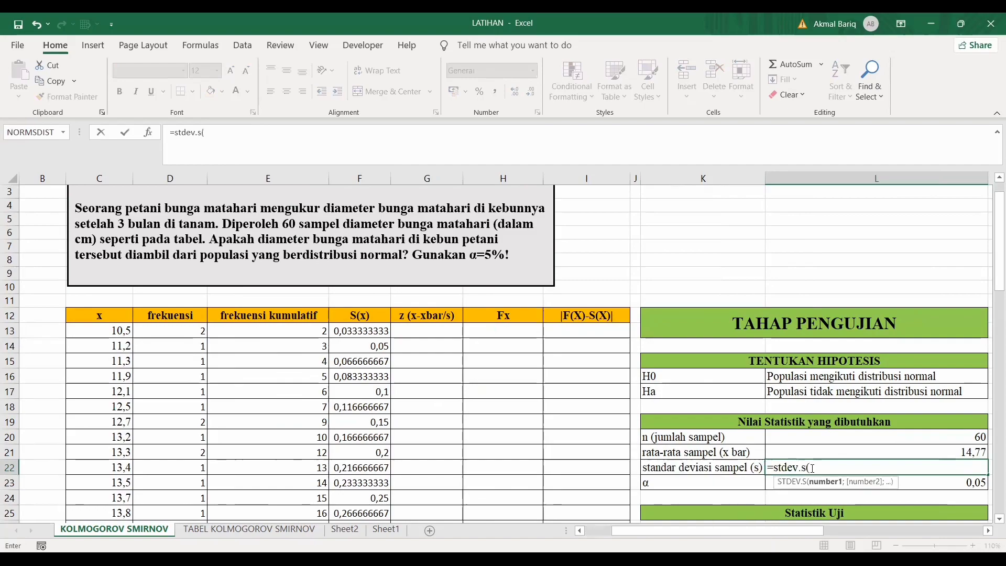
type("a13:a72)")
key("Return")
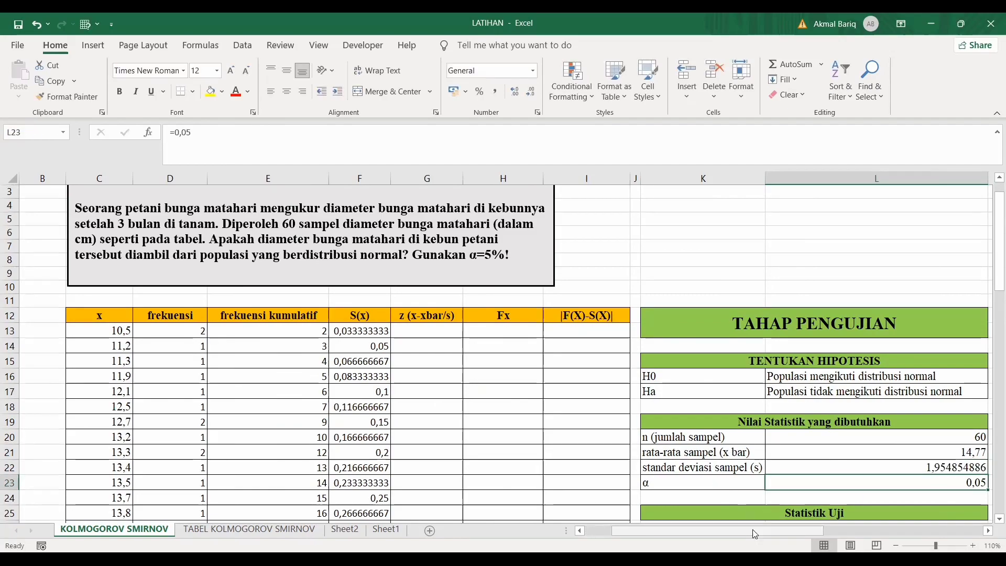
- Enter =STANDARDIZE(C13;$L$21;$L$22) in G13 to calculate the first z value from the sample mean and standard deviation
left_click_drag(753, 529, 711, 533)
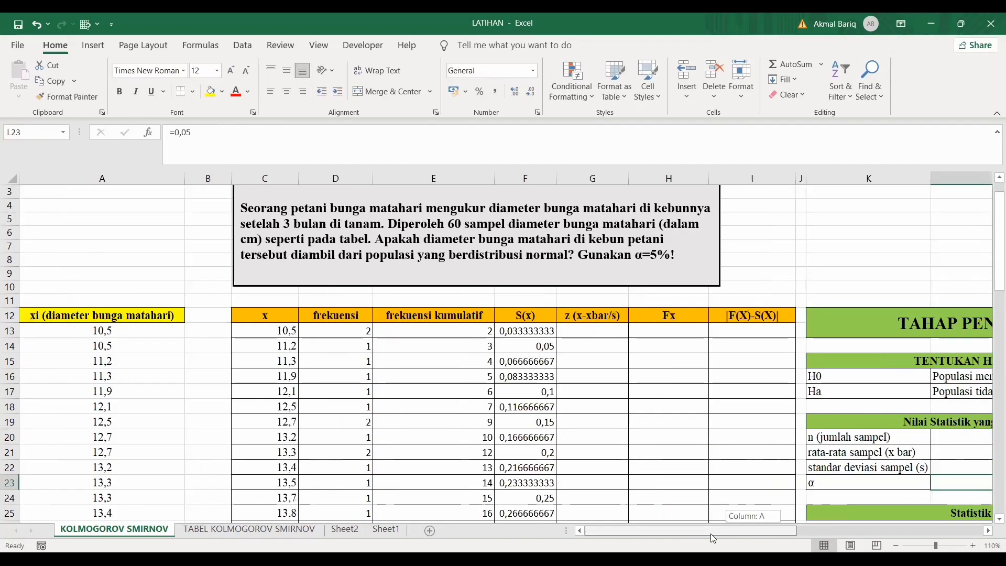
left_click(609, 333)
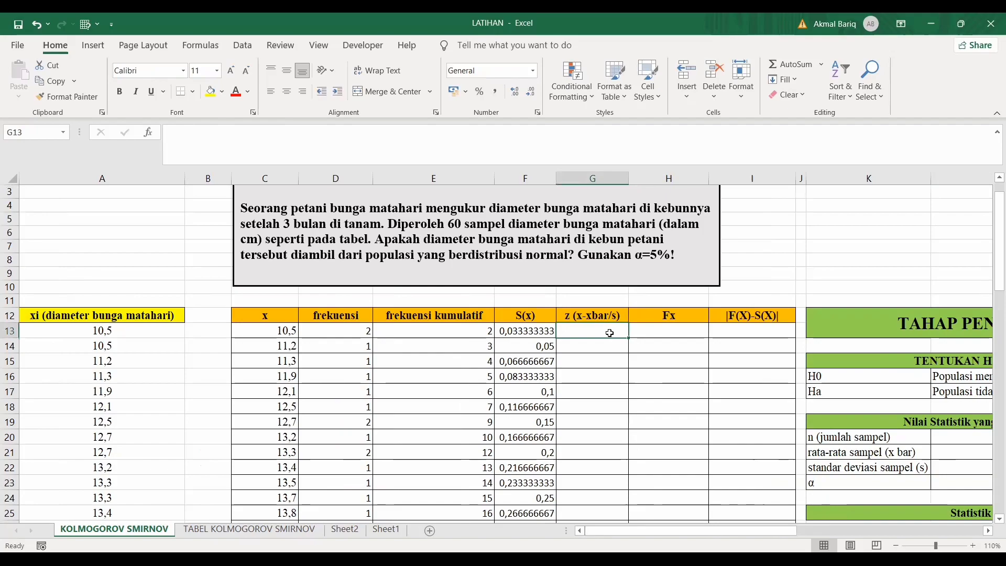
type("=")
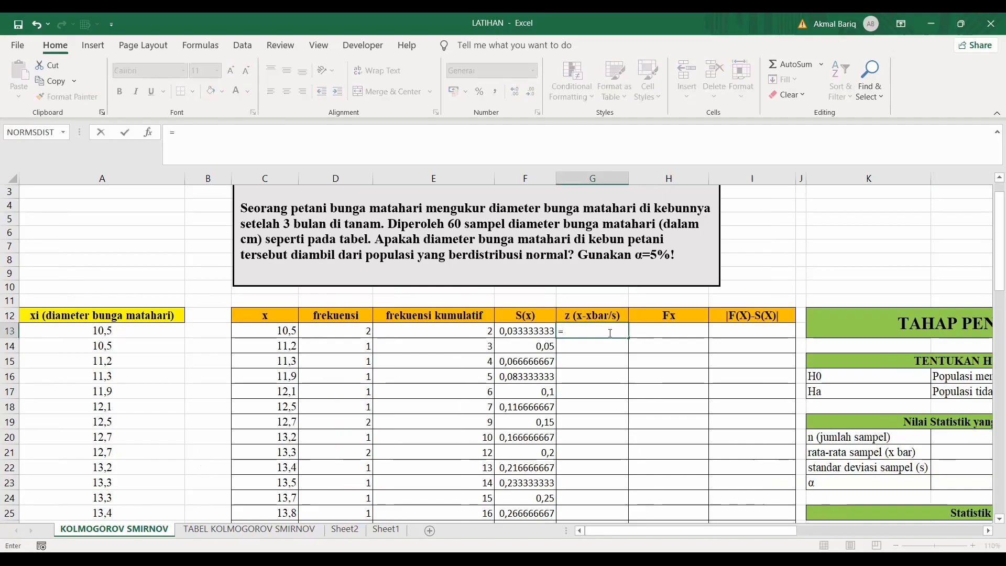
type("standardi")
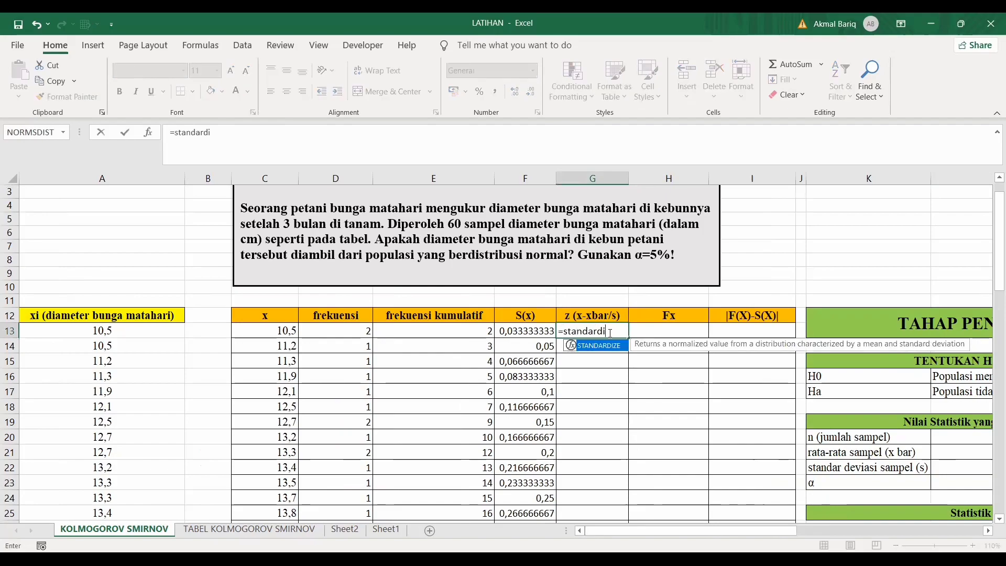
type("ze(")
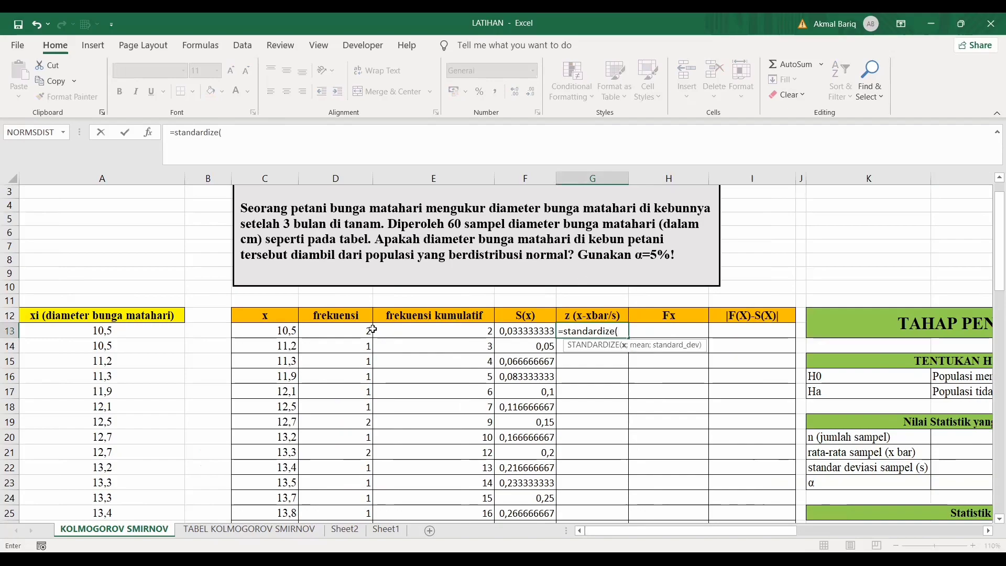
left_click(289, 330)
type(";")
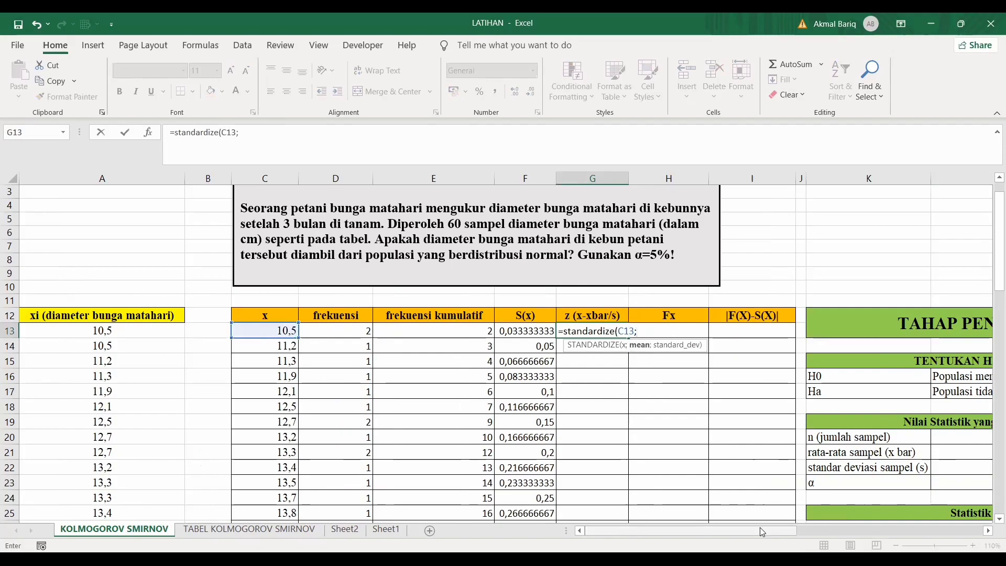
scroll(855, 461, "right", 1)
left_click(859, 454)
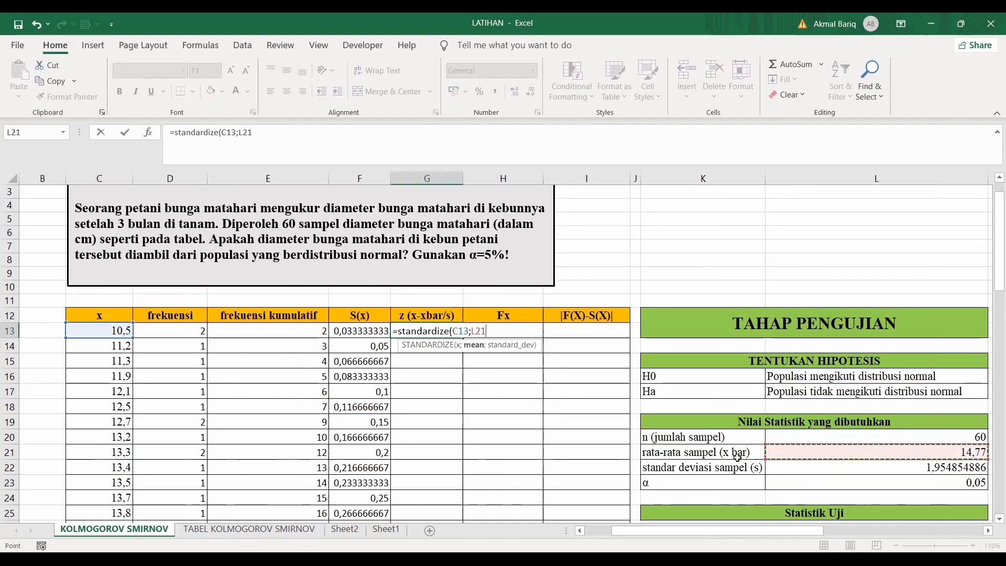
key("F4")
type(";")
left_click(844, 469)
key("F4")
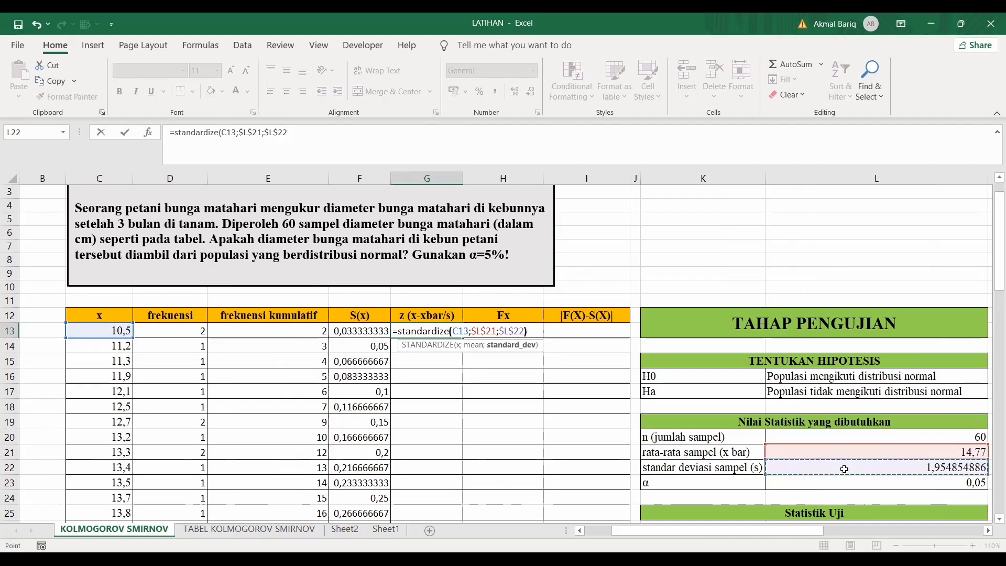
key("Return")
- Fill the z formula from G13 down through G52
left_click(458, 331)
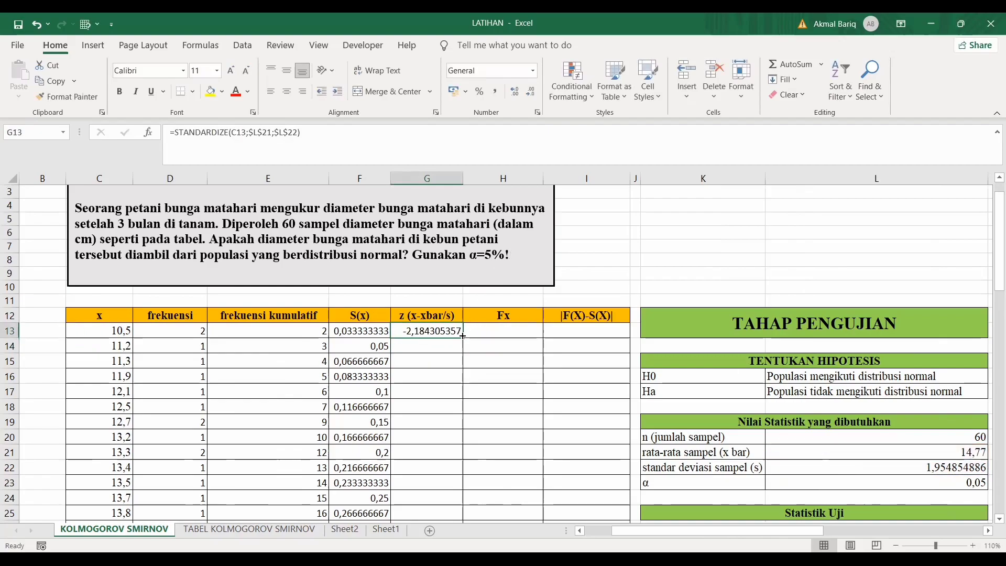
left_click_drag(463, 338, 454, 507)
scroll(470, 350, "up", 10)
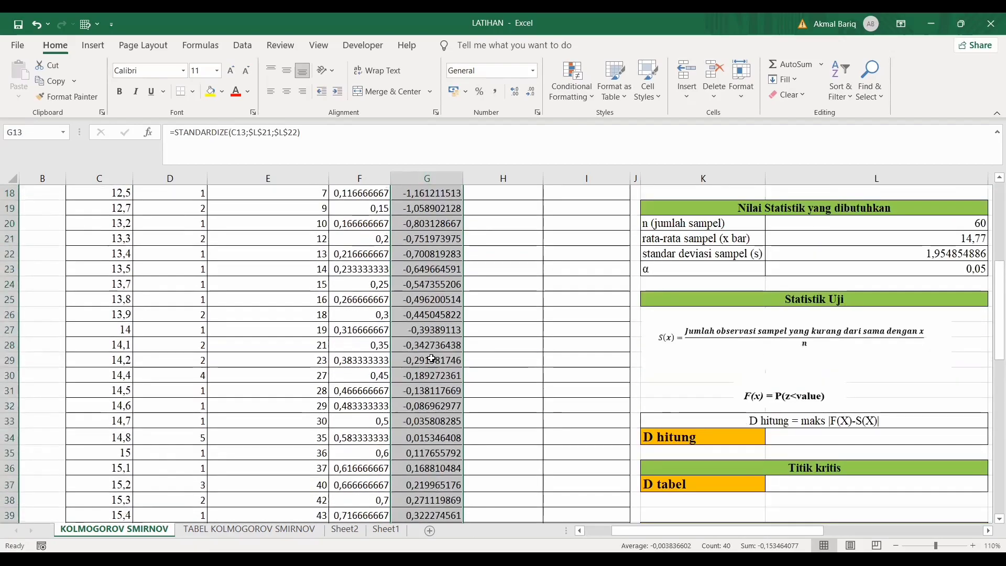
- Enter =NORMSDIST(G13) in H13 to calculate the first F(x) value from its z value
left_click(521, 332)
type("=")
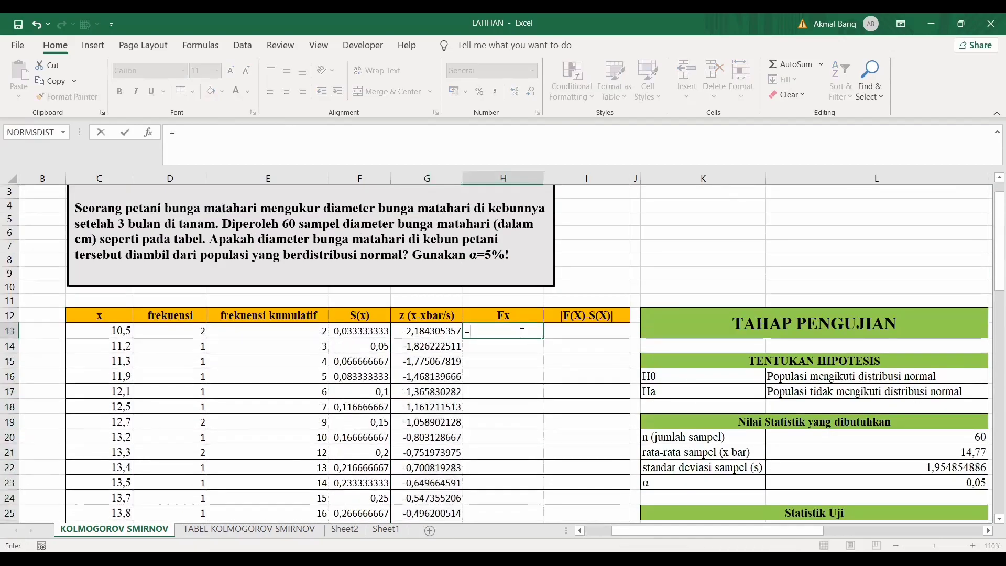
type("normsdis")
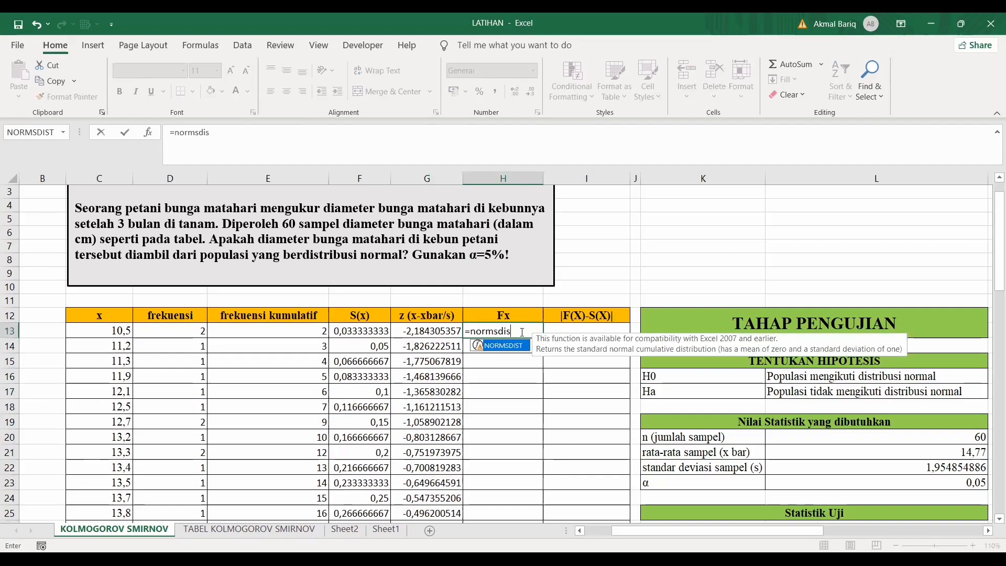
type("t(")
left_click(456, 331)
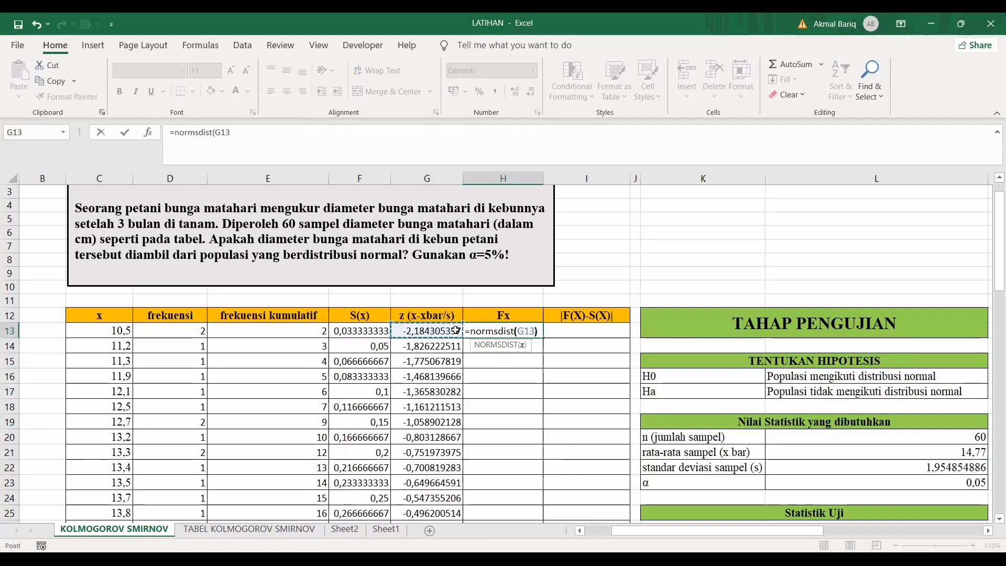
key("Return")
- Fill the F(x) formula from H13 down through H52
left_click(527, 333)
left_click_drag(543, 338, 521, 495)
scroll(543, 302, "up", 10)
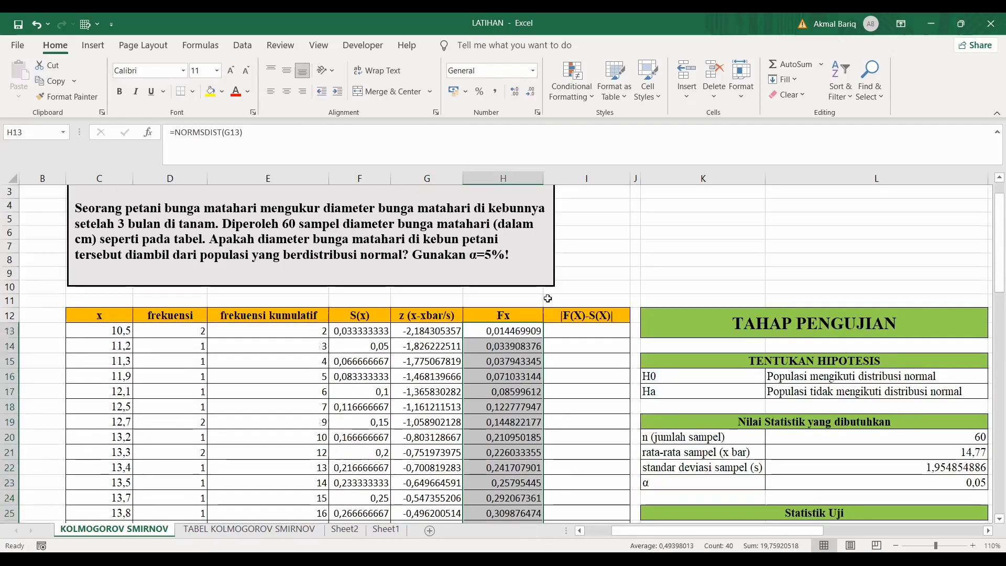
- Enter =ABS(H13-F13) in I13 to calculate the first absolute difference between F(x) and S(x)
left_click(596, 328)
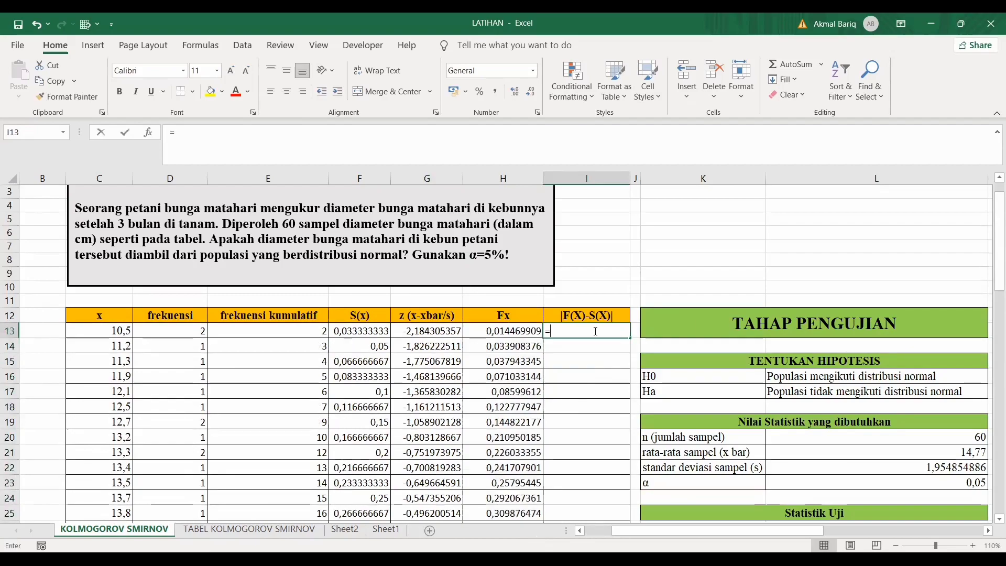
type("=abs(")
left_click(532, 334)
type("-")
left_click(366, 332)
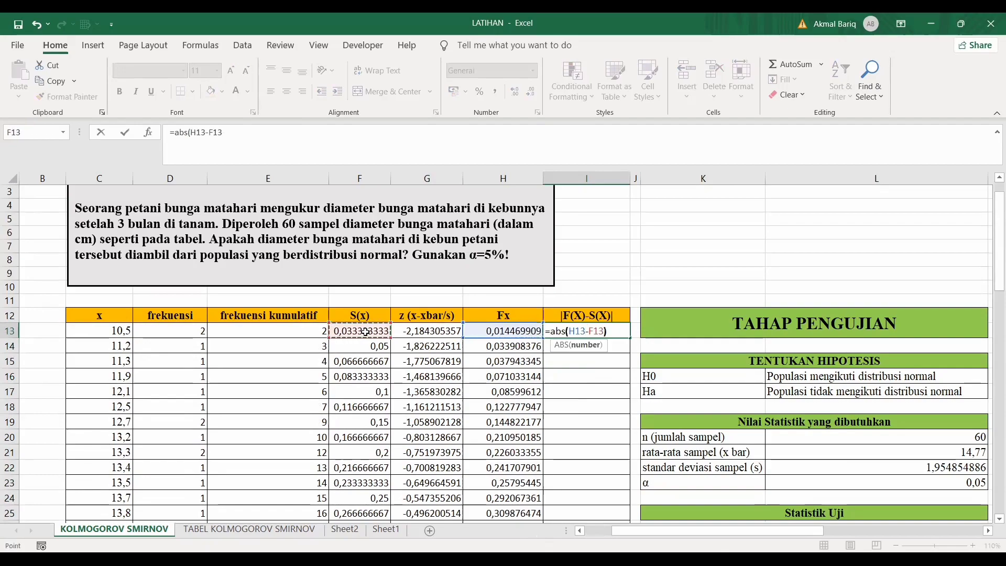
key("Return")
- Fill the absolute difference formula from I13 down through I52
left_click(623, 330)
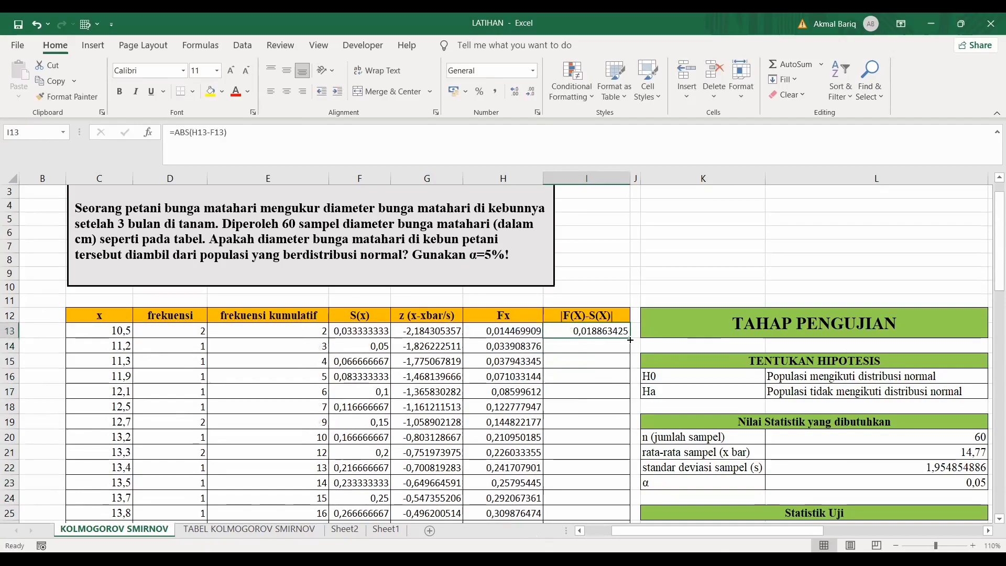
left_click_drag(630, 338, 593, 479)
scroll(589, 440, "up", 9)
- Enter =MAX(I13:I52) in L34 to calculate D hitung as the largest absolute difference
scroll(588, 439, "down", 4)
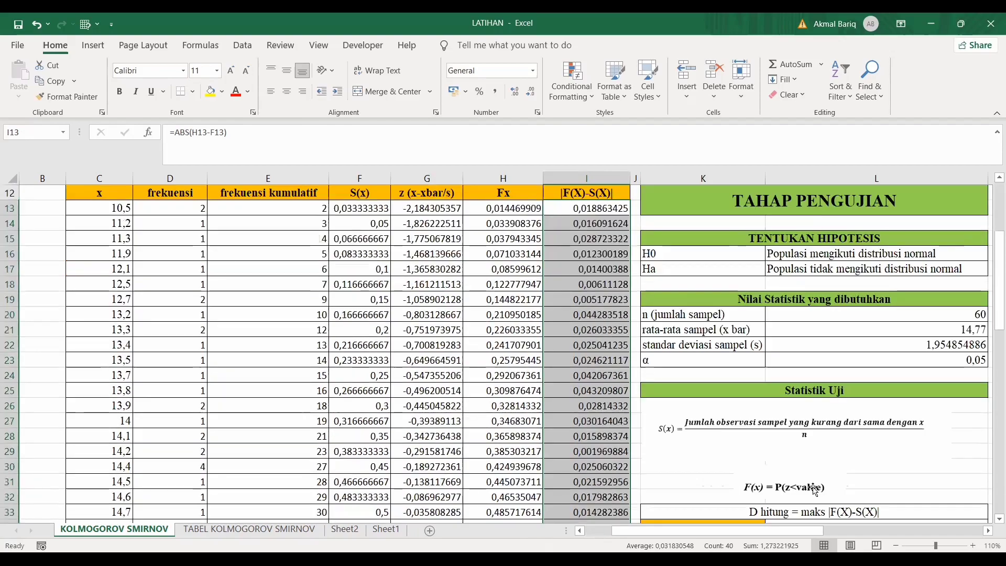
left_click(803, 438)
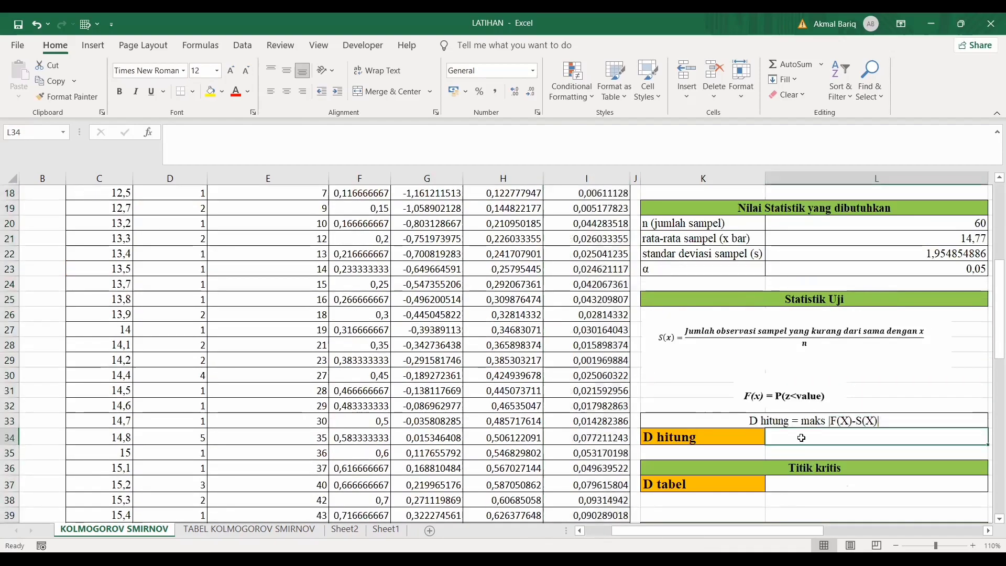
type("=")
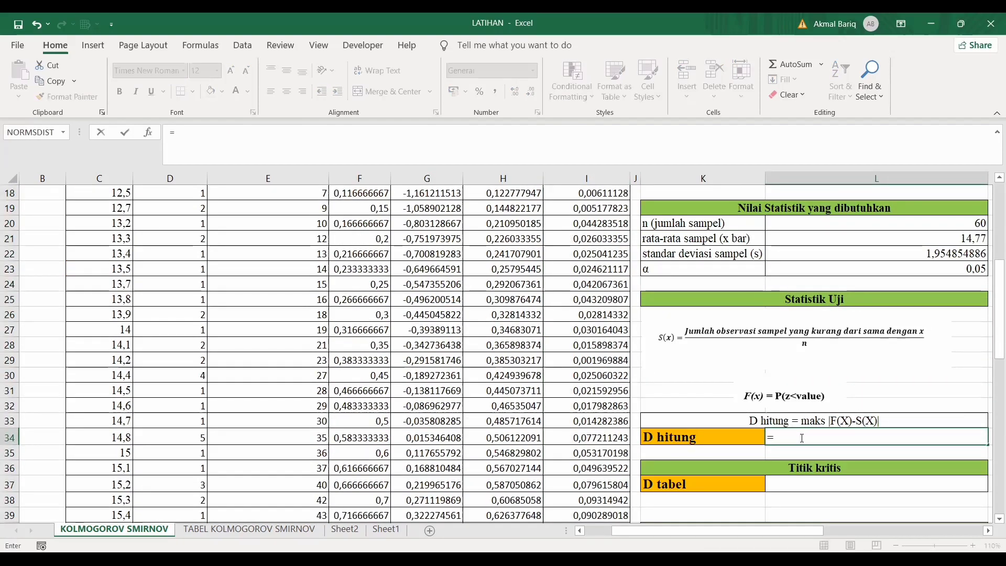
type("max(")
scroll(603, 341, "up", 3)
left_click(608, 250)
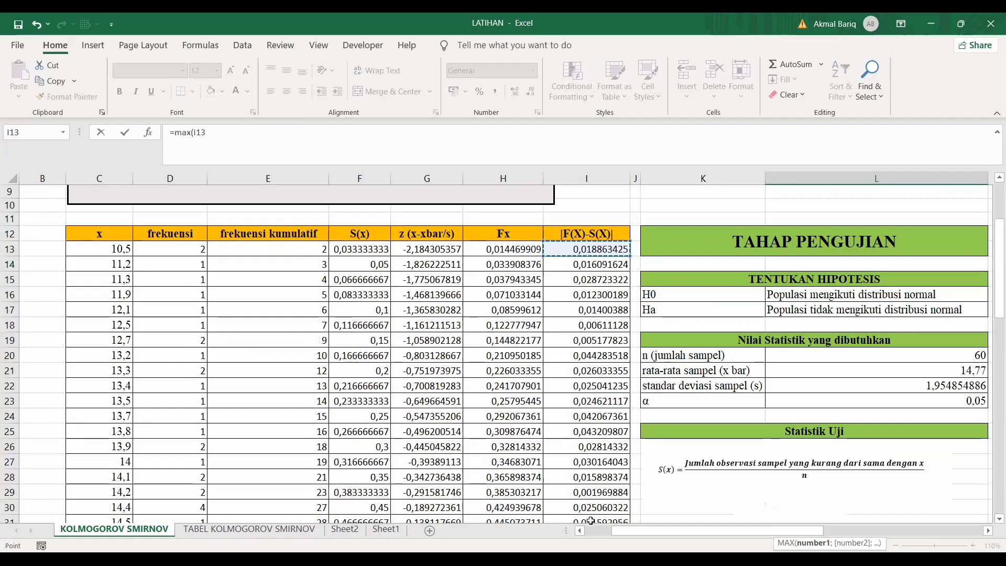
left_click_drag(589, 533, 595, 505)
type(")")
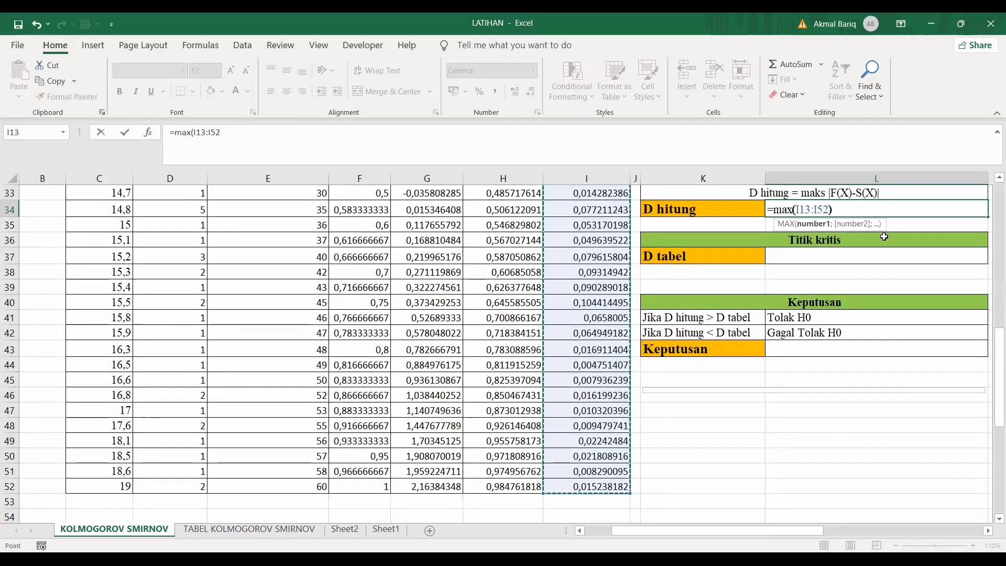
key("Return")
- Look up the critical value for n = 60 and α = 0,05 on the TABEL KOLMOGOROV SMIRNOV sheet
left_click(745, 205)
left_click(904, 206)
left_click(931, 251)
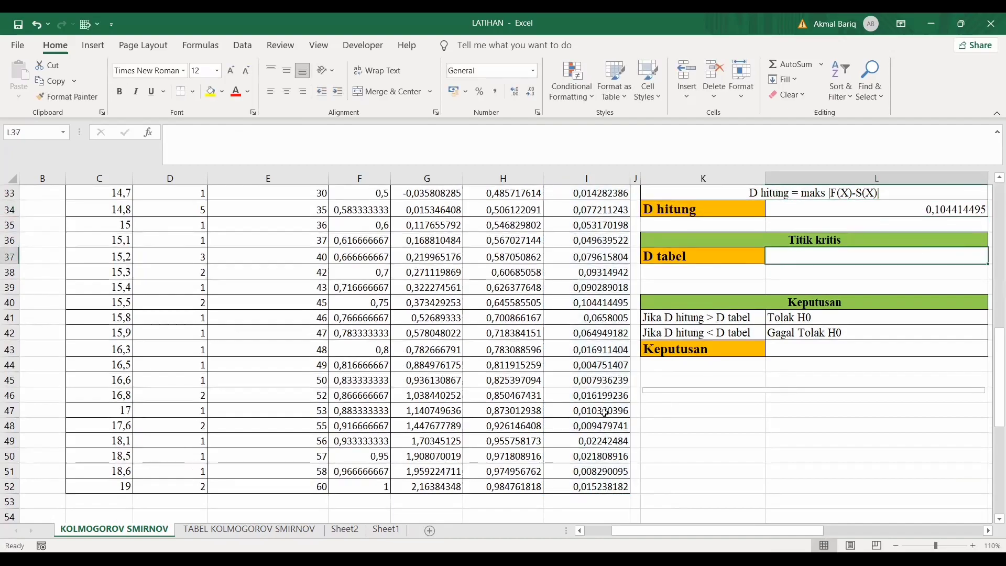
scroll(742, 257, "up", 6)
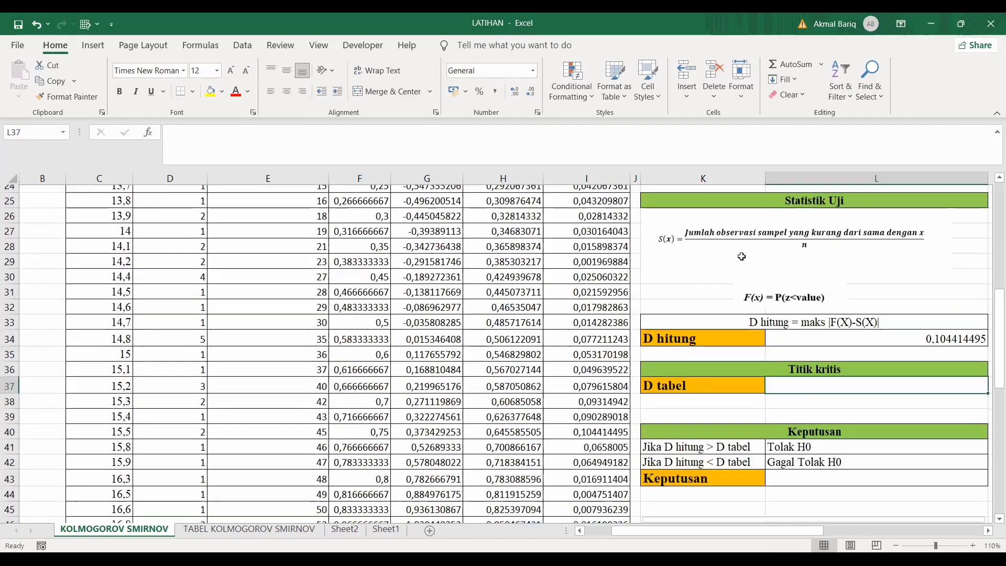
left_click(252, 530)
scroll(366, 230, "down", 10)
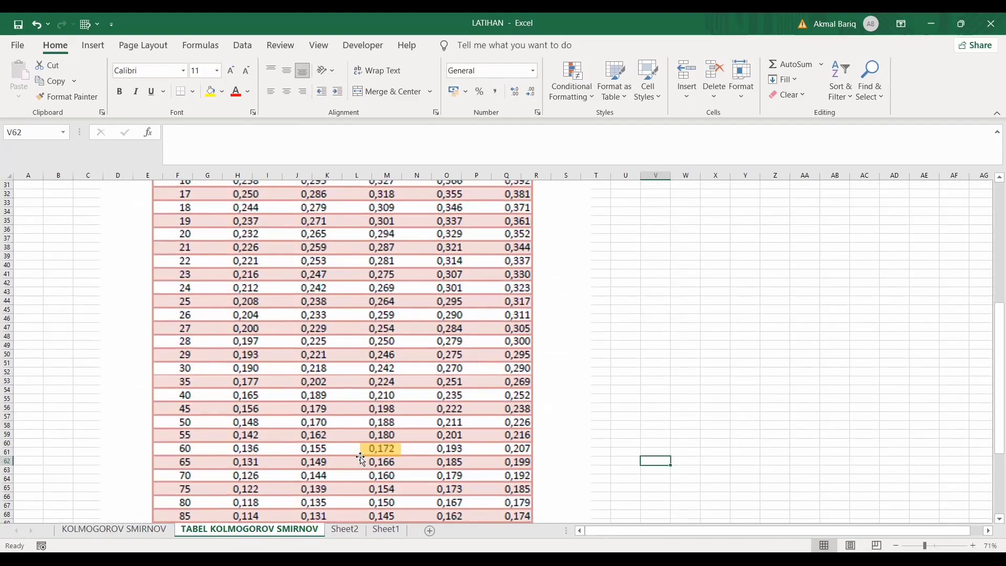
- Return to the KOLMOGOROV SMIRNOV sheet and enter =0,172 as the D tabel value in L37
left_click(169, 531)
scroll(870, 482, "down", 2)
double_click(870, 483)
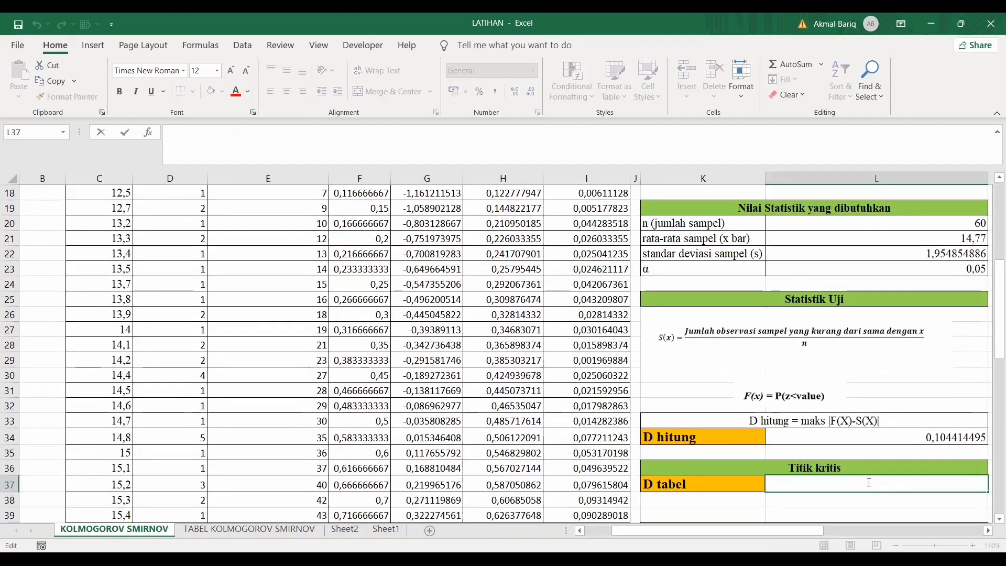
type("=0,172")
key("Return")
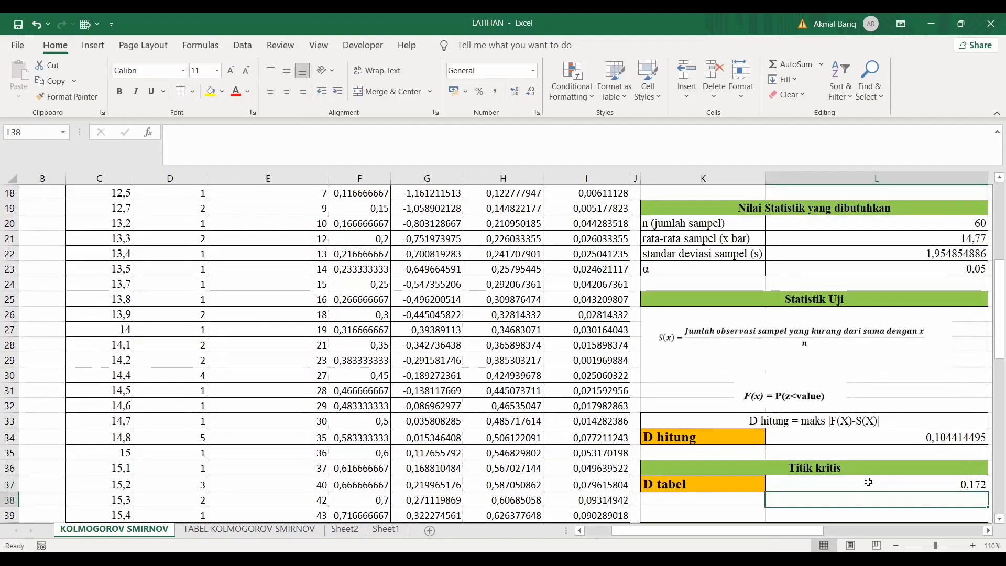
- Enter =IF(L34<L37;"Gagal Tolak H0";"Tolak H0") in L43 to decide on H0 by comparing D hitung with D tabel
scroll(872, 482, "down", 3)
left_click(837, 440)
type("=if(")
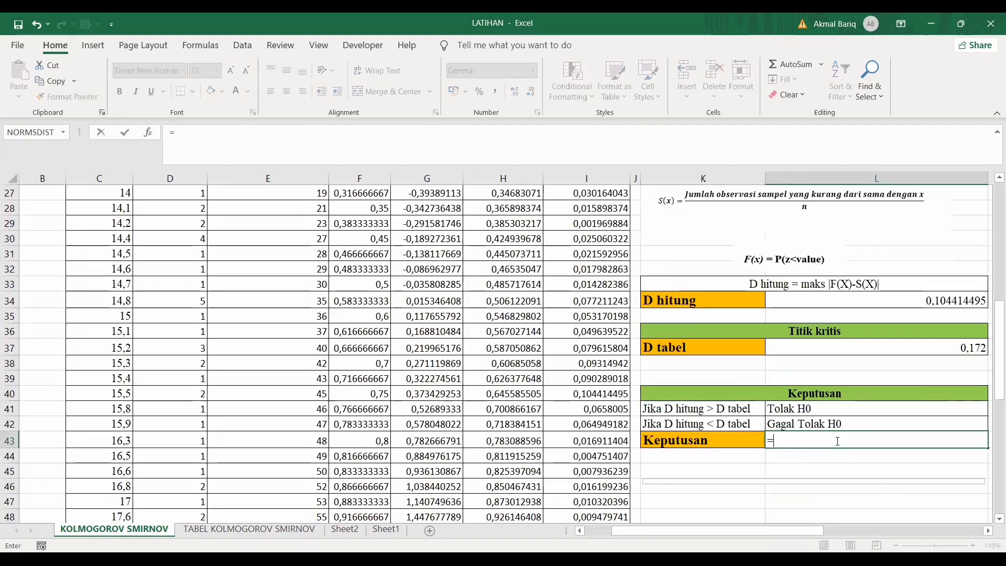
left_click(841, 296)
type("<")
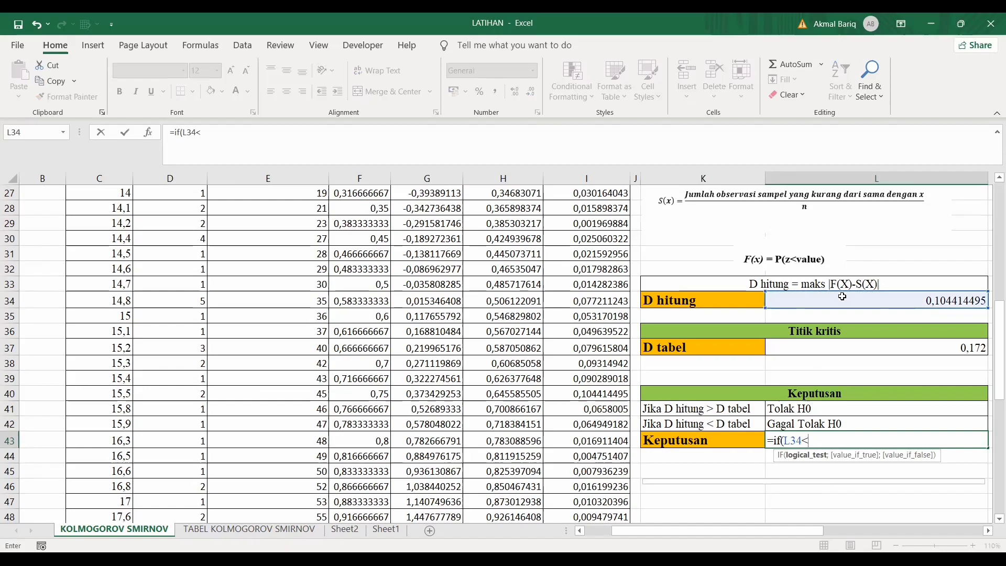
left_click(864, 349)
type(";\"Gaga")
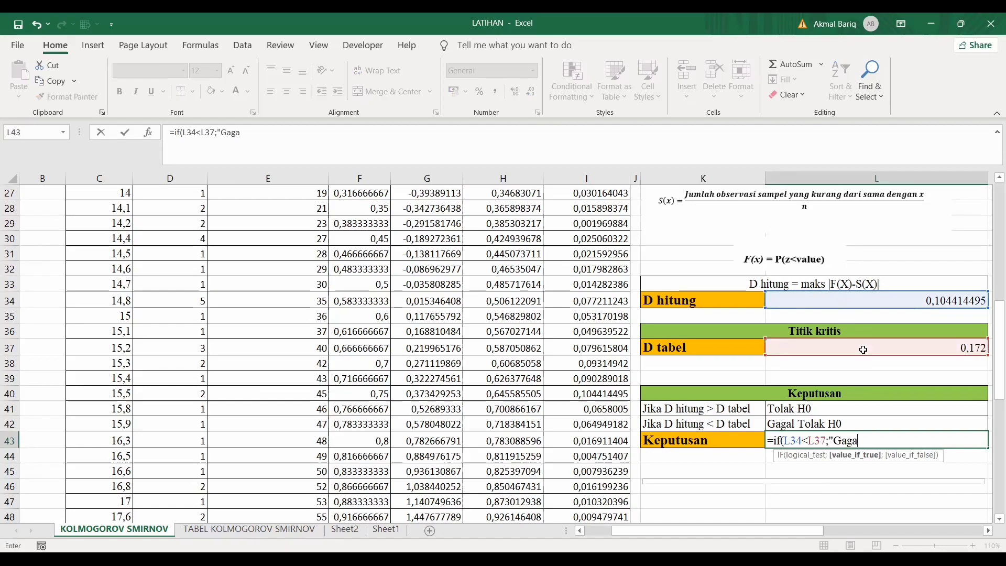
type("l Tolak H 0\";\"To")
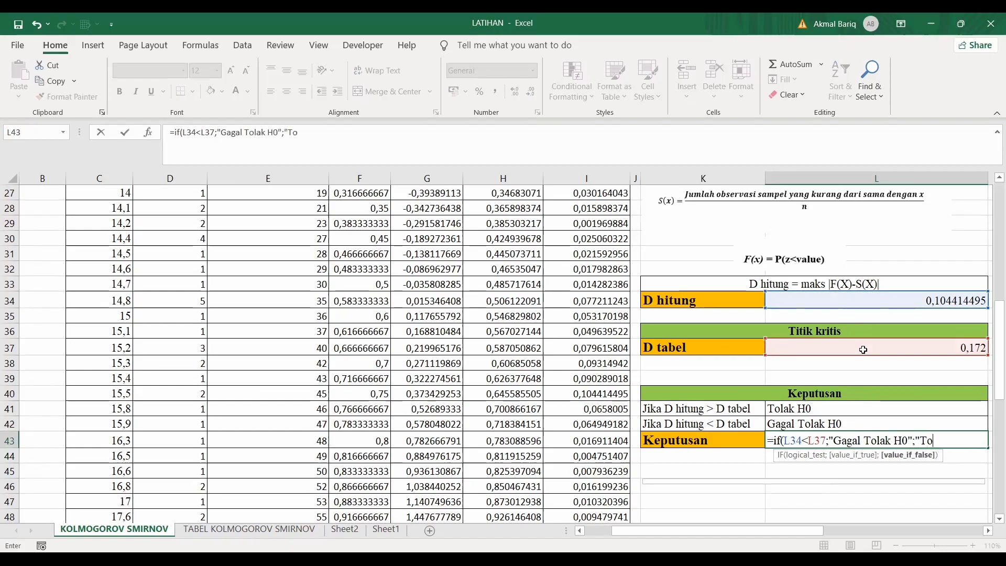
type("lak H0\"")
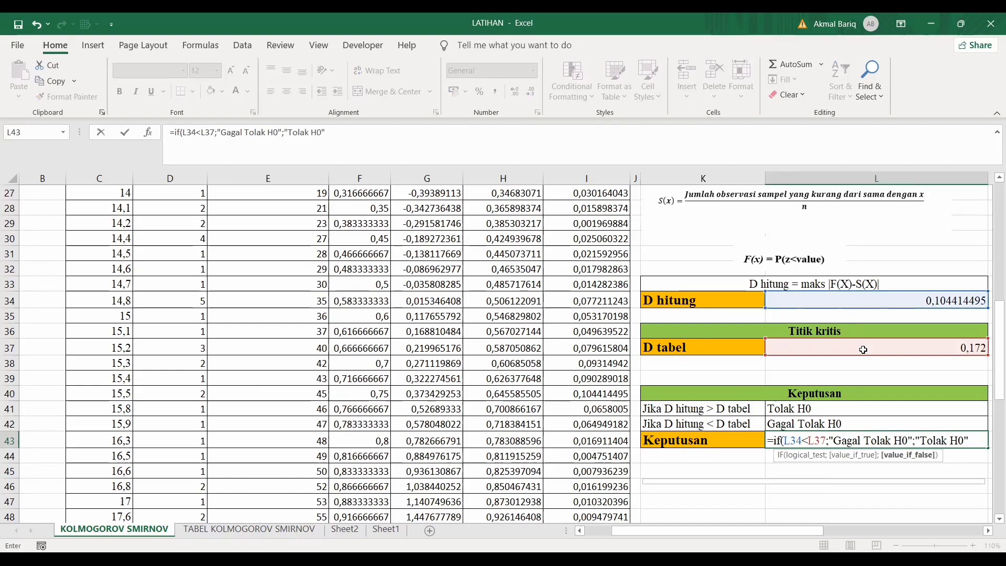
key("Return")
- Extend the collapsed interpretation text box below the Keputusan table down to about row 50 to reveal its text
scroll(862, 388, "down", 1)
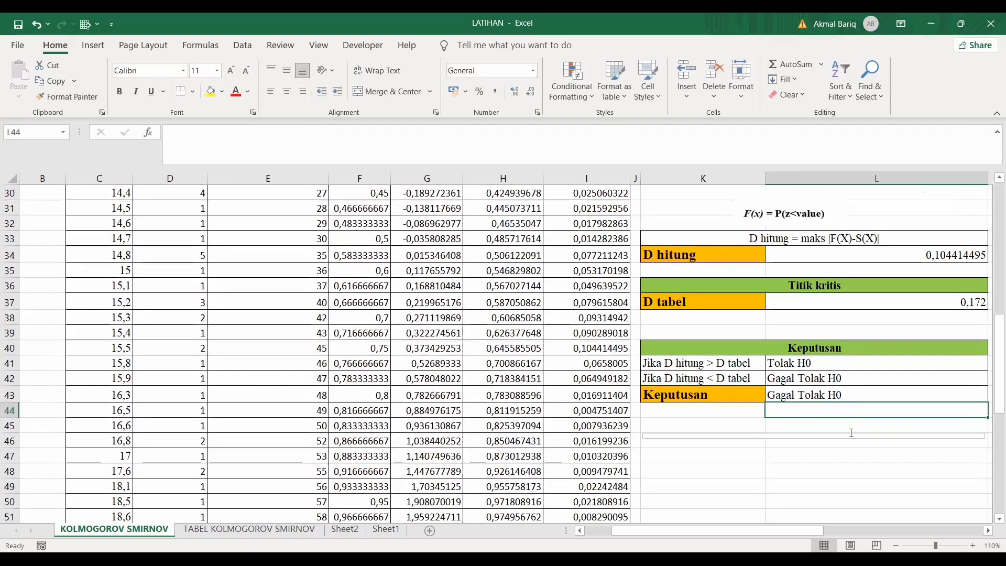
left_click(841, 443)
left_click_drag(814, 438, 814, 496)
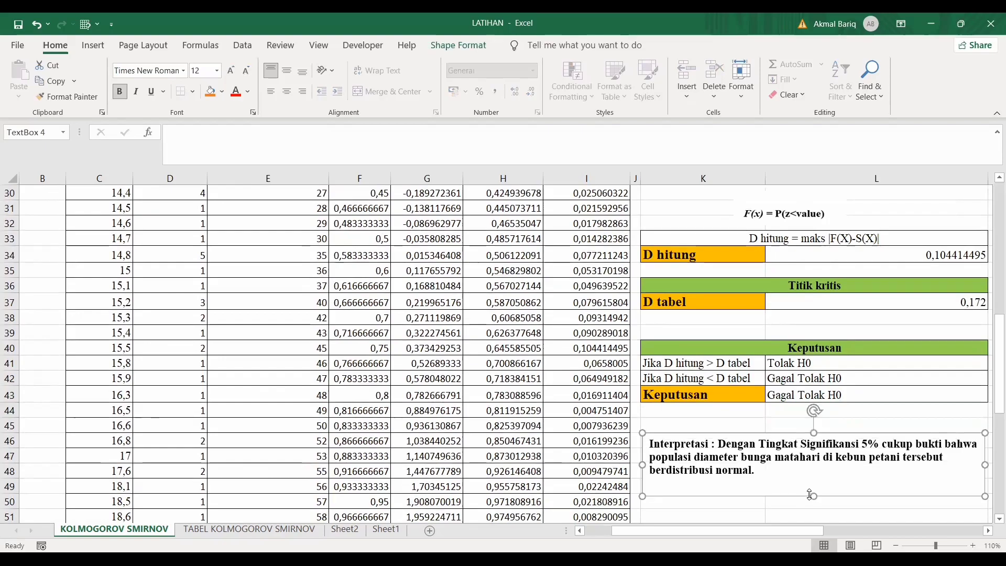
left_click(753, 423)
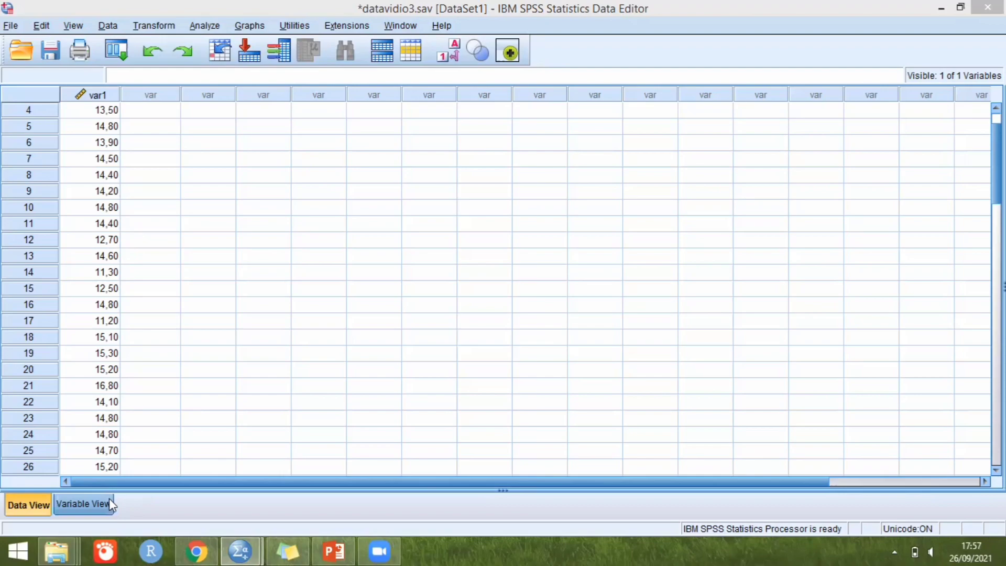
- In the SPSS Data Editor, rename variable var1 to diameter, label it "diameter bunga" and return to the data
left_click(84, 504)
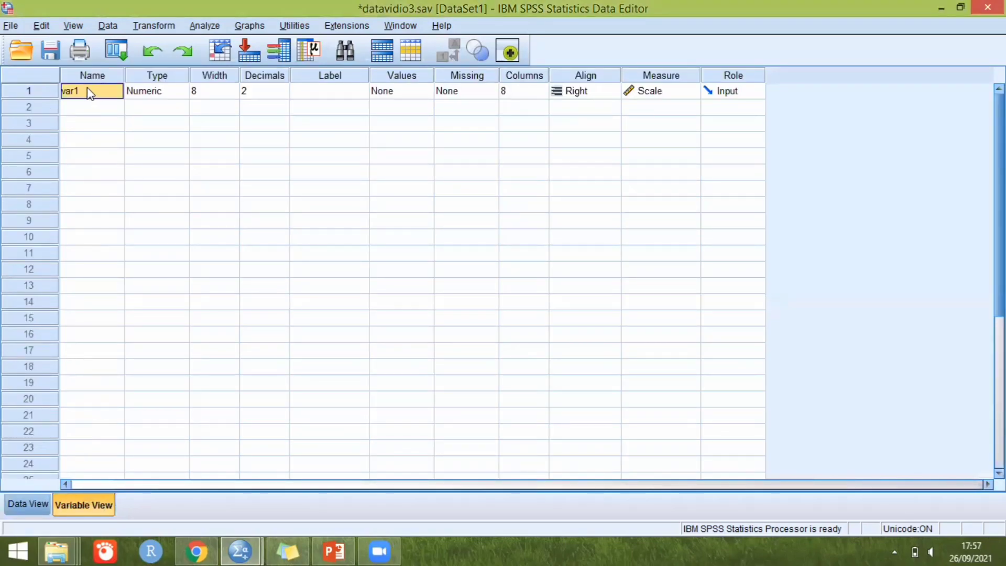
type("diameter")
left_click(346, 94)
type("diamete")
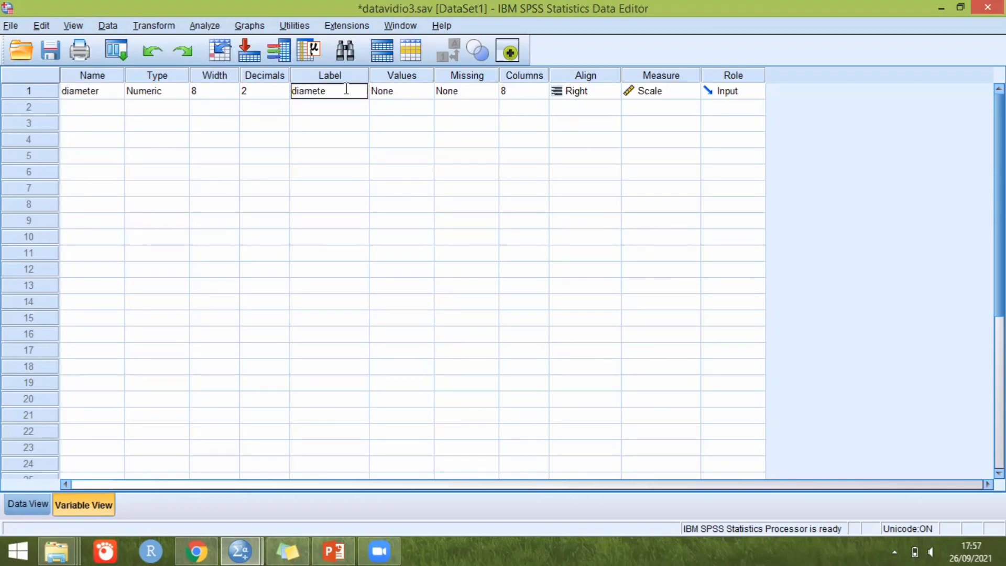
type("r bunga")
left_click(29, 504)
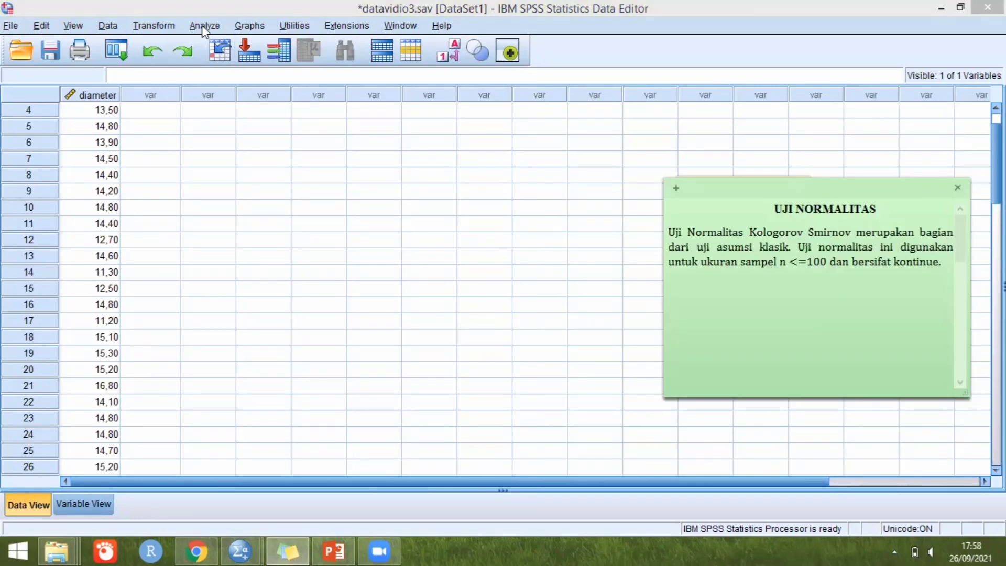
- Start the Explore analysis and add the diameter bunga variable as the dependent variable
left_click(204, 25)
mouse_move(228, 65)
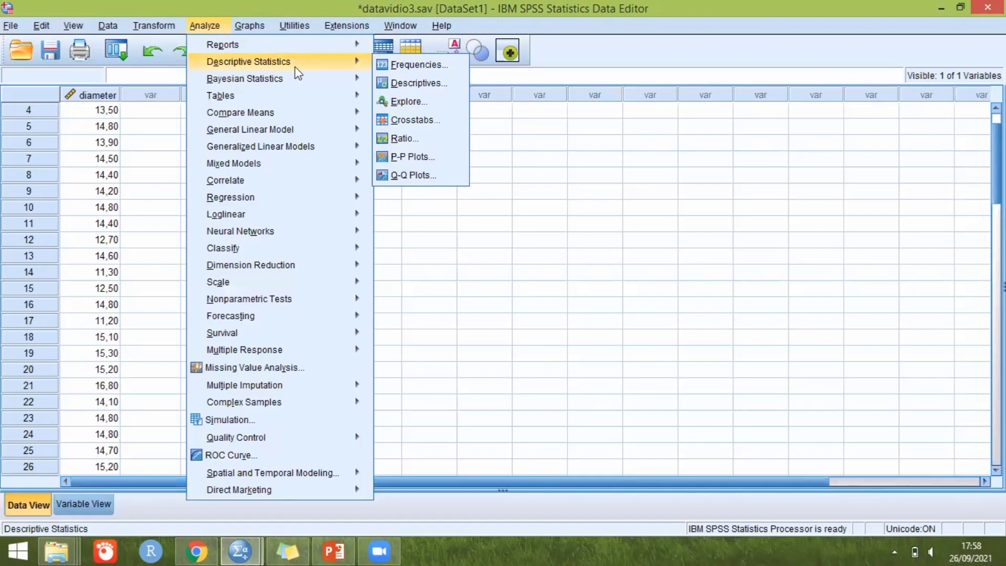
left_click(429, 104)
left_click(532, 197)
left_click(472, 207)
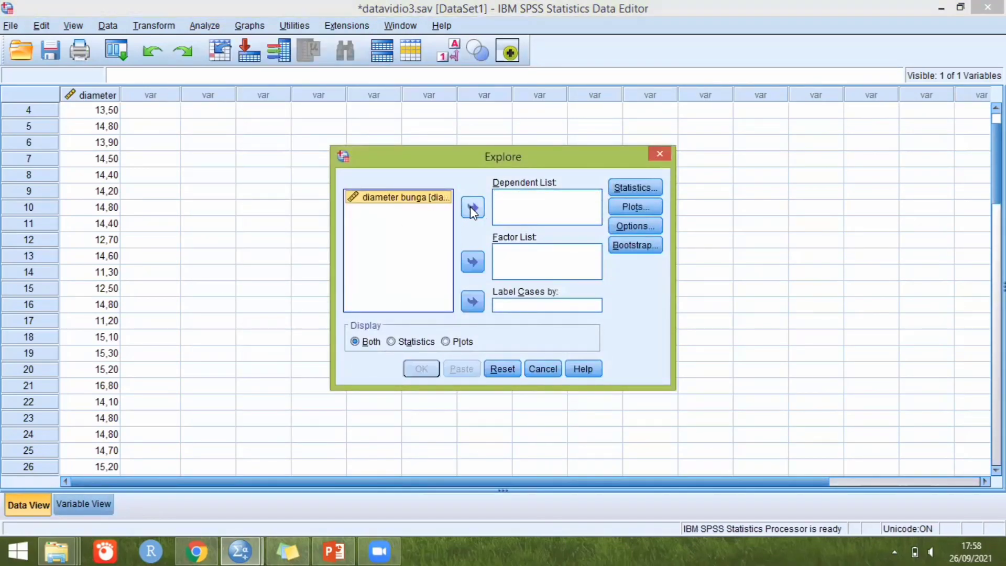
left_click(472, 209)
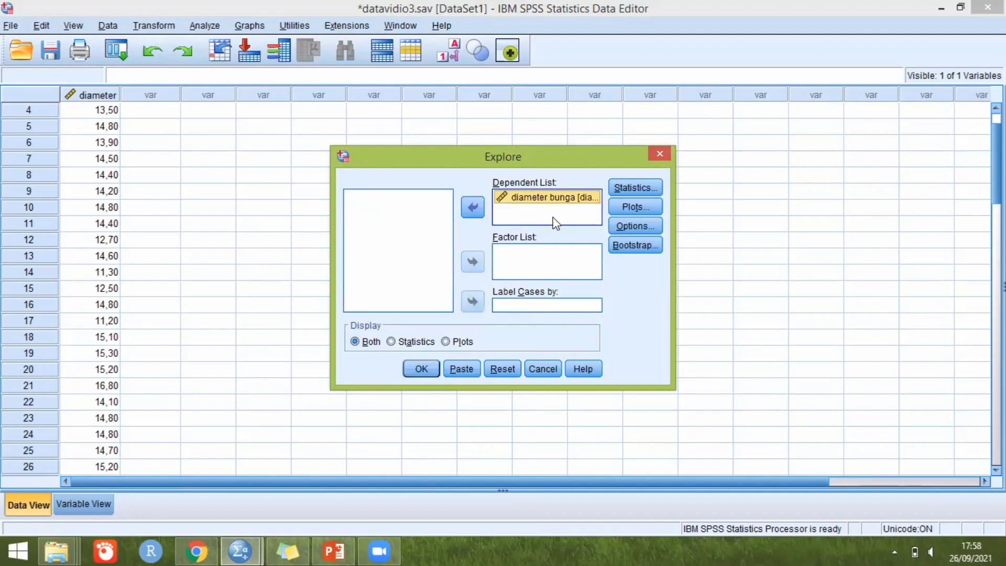
- Accept Descriptives with a 95% confidence interval for the mean as the Explore statistics
left_click(631, 188)
left_click(575, 244)
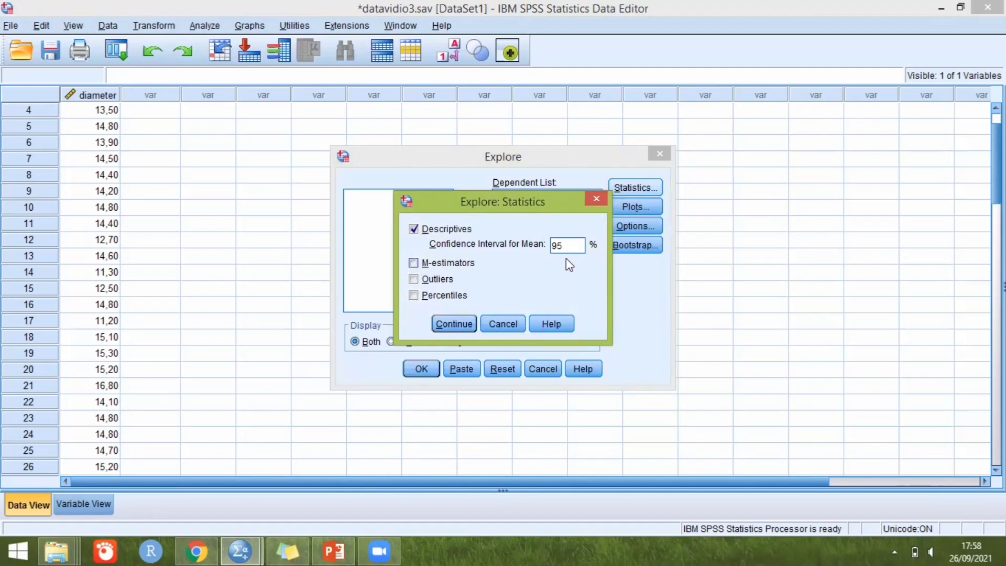
left_click(454, 324)
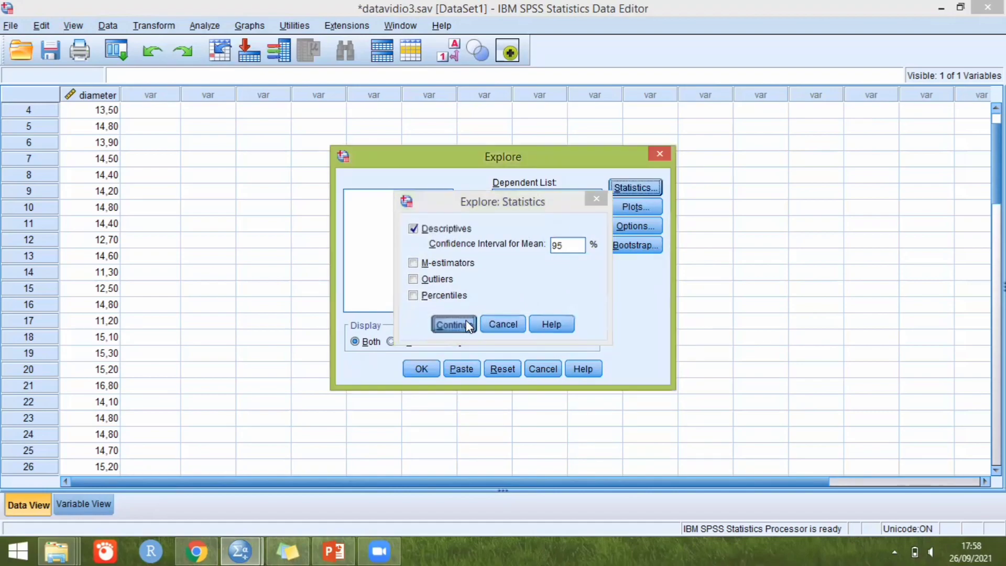
- Include stem-and-leaf, histogram and normality plots with tests in the Explore plots, and run the analysis
left_click(634, 206)
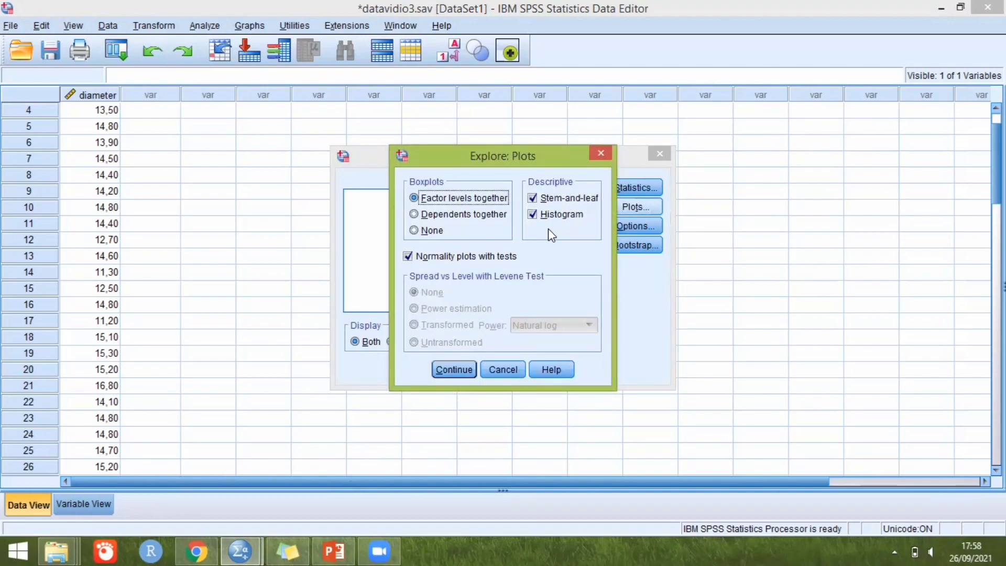
left_click(409, 257)
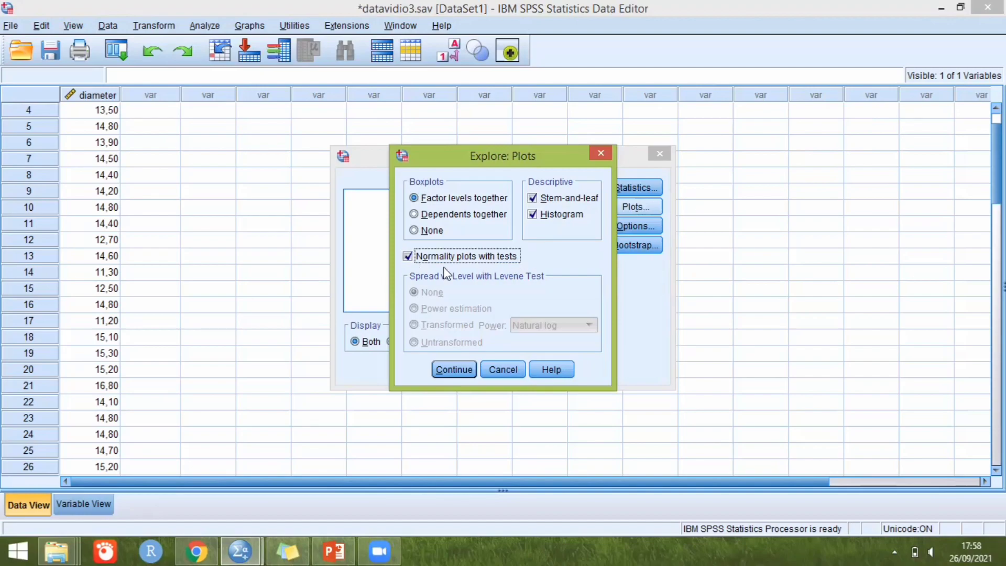
left_click(454, 369)
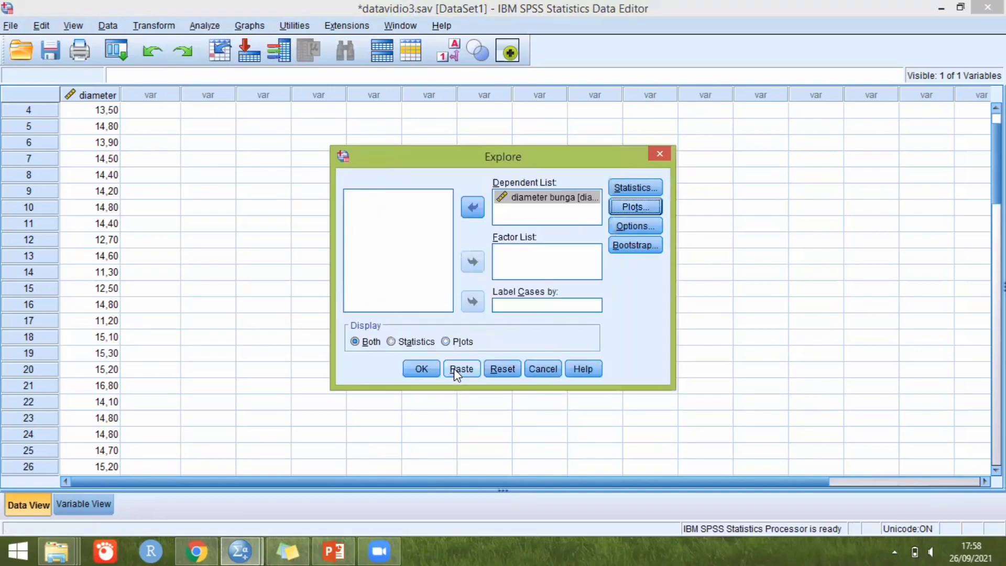
left_click(416, 369)
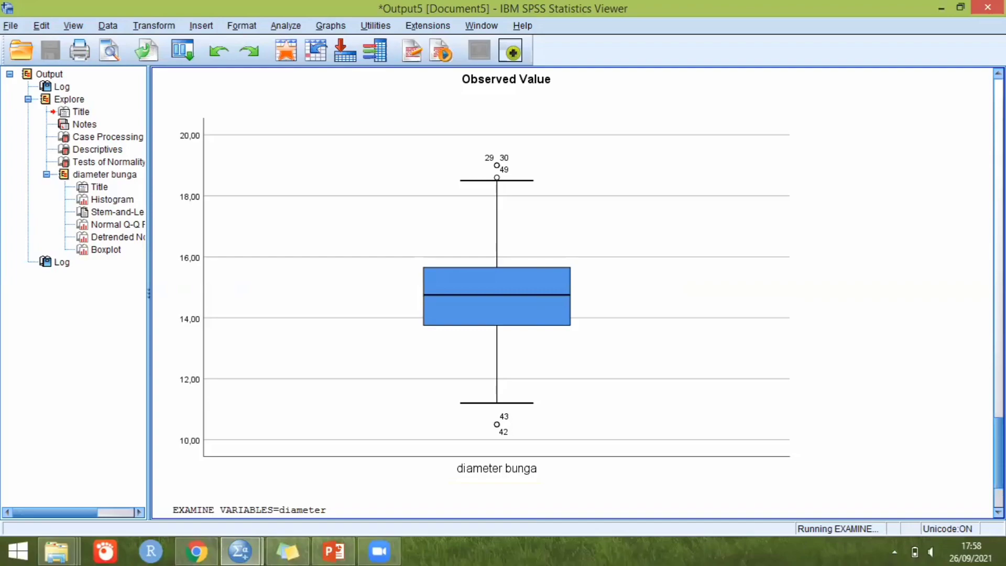
- Examine the Case Processing Summary, Descriptives and Tests of Normality tables for diameter bunga in the new output
scroll(576, 294, "down", 10)
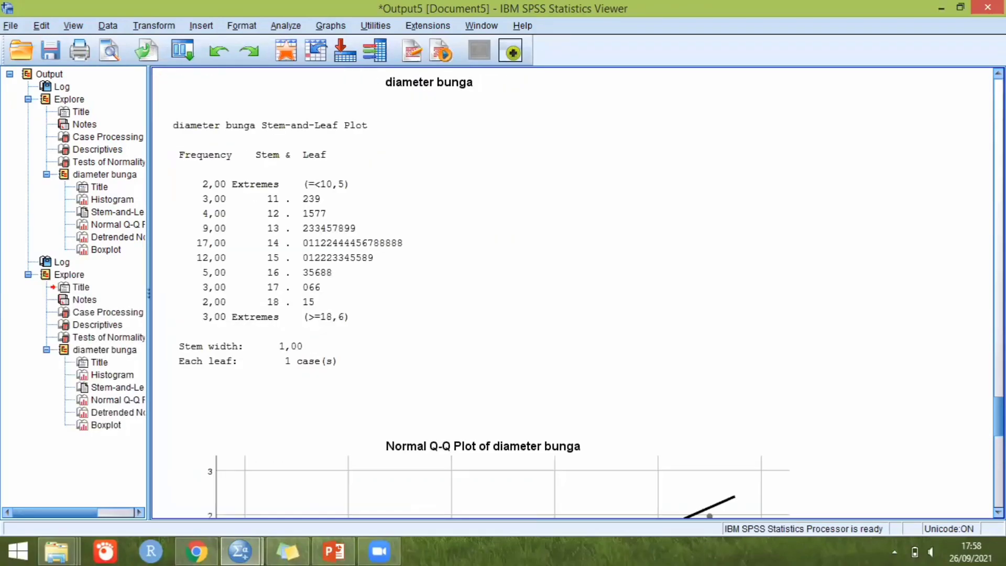
scroll(576, 294, "down", 4)
scroll(577, 293, "up", 12)
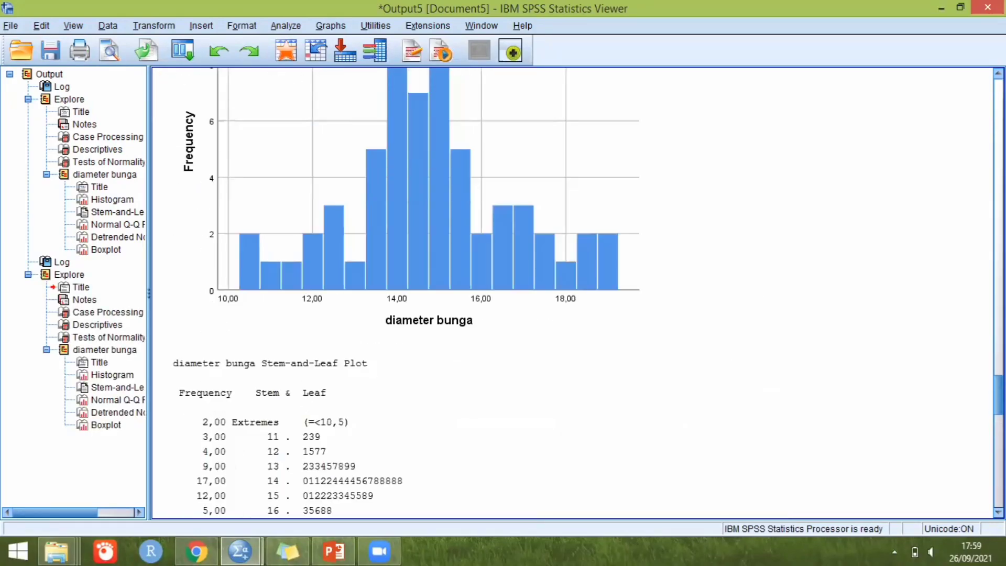
scroll(576, 293, "up", 8)
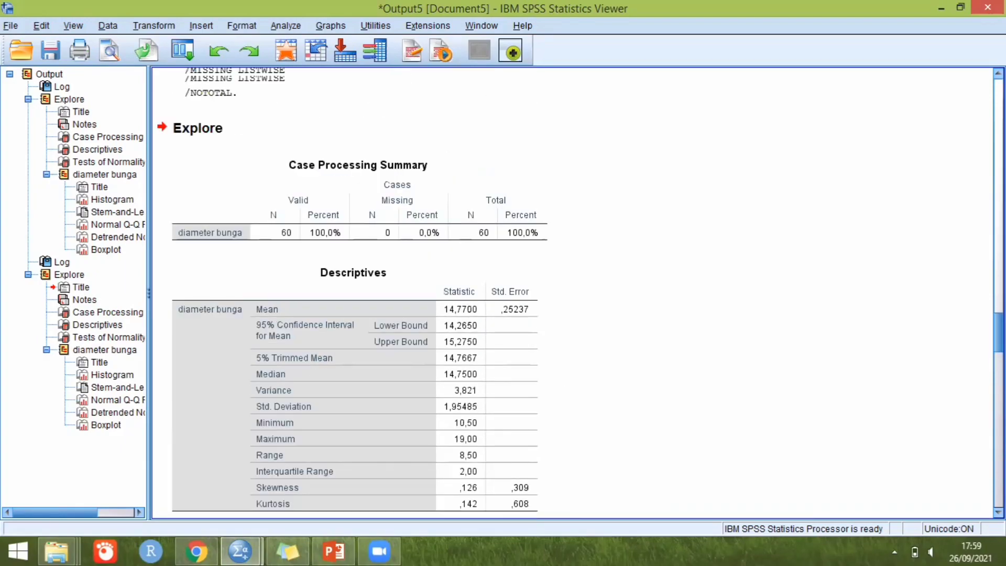
scroll(588, 239, "down", 2)
left_click(322, 205)
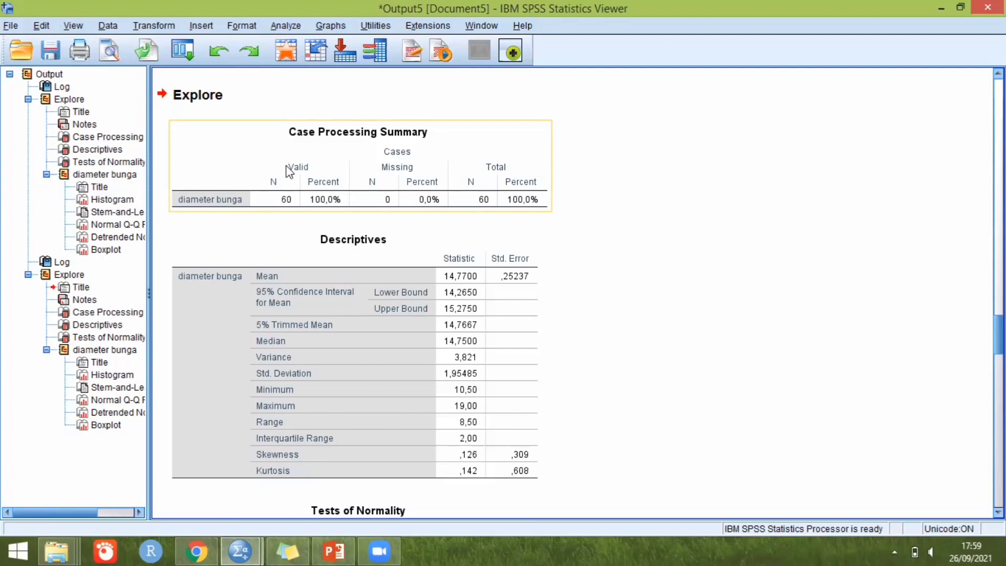
left_click(668, 301)
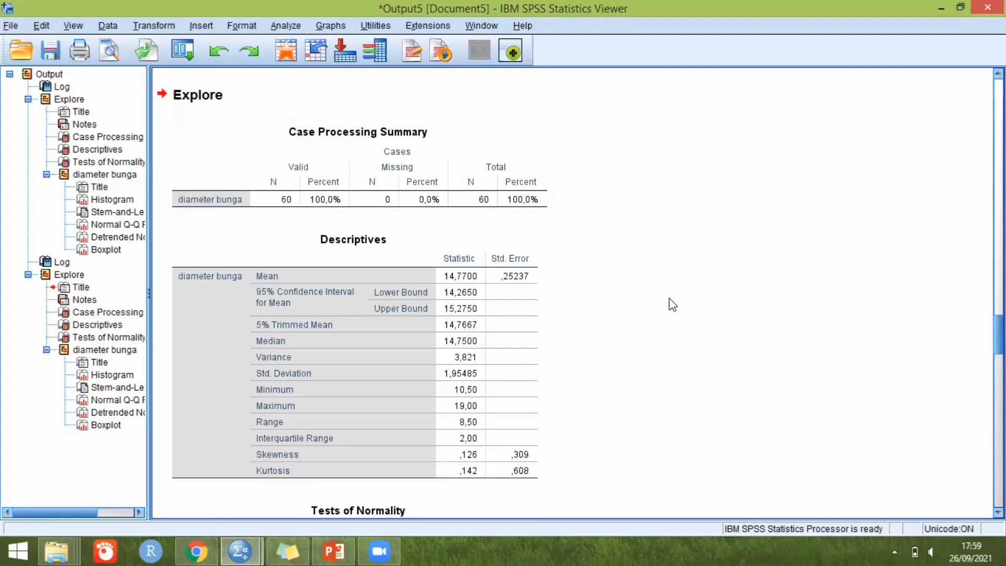
left_click(514, 254)
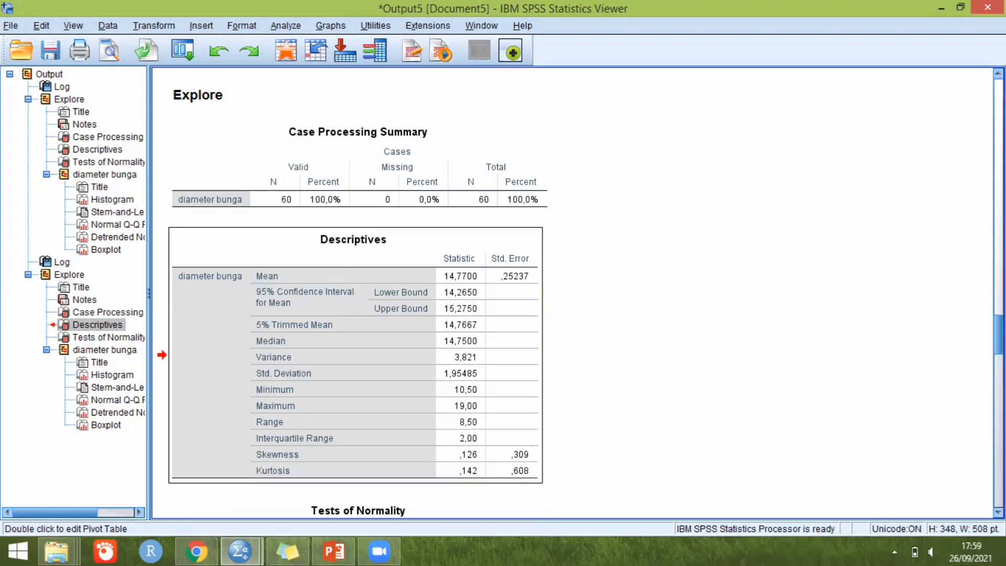
scroll(936, 382, "down", 3)
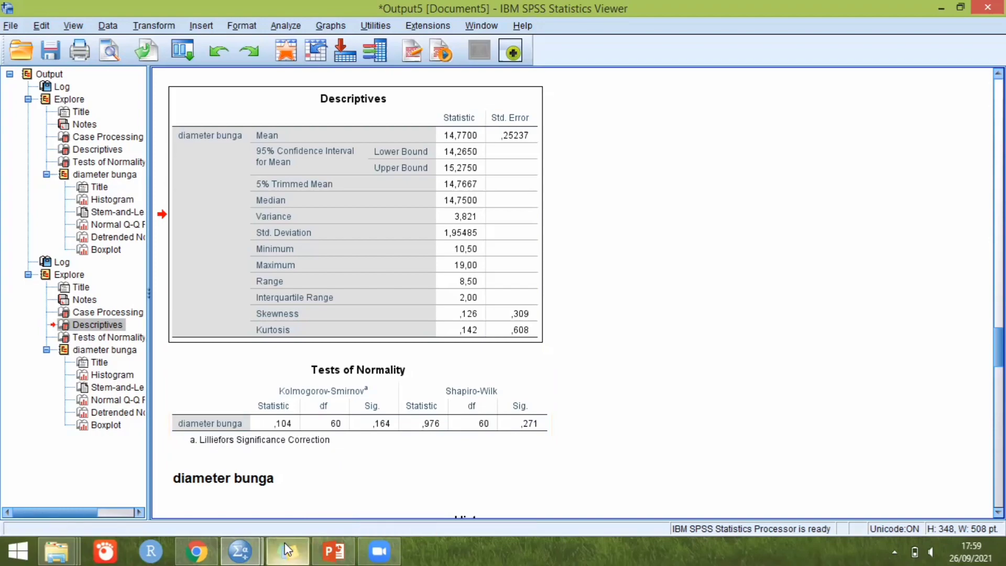
- Read the sticky note's decision rules and Keputusan section against the Tests of Normality table, enlarging the note for the full text
left_click(307, 549)
left_click_drag(976, 251, 963, 287)
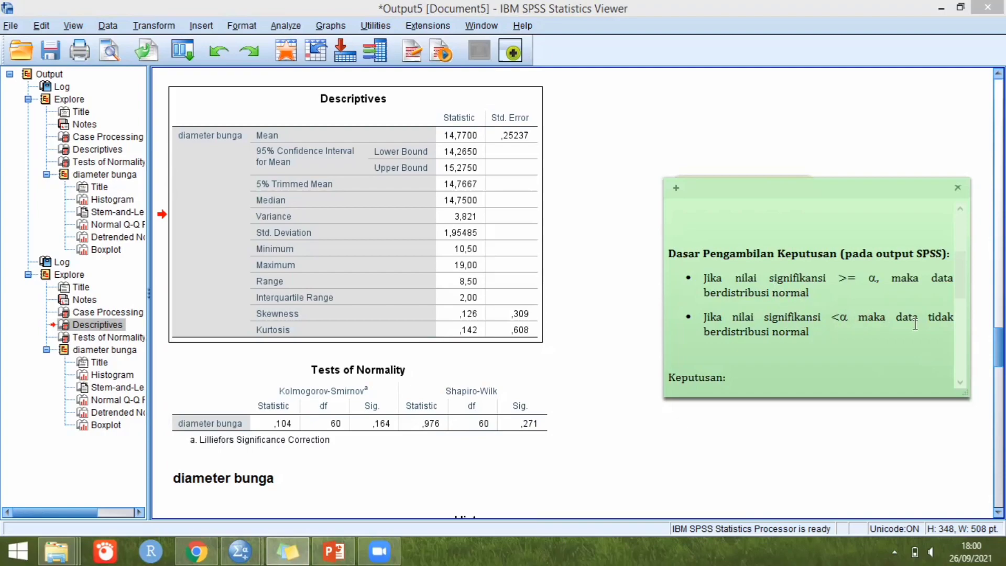
left_click(479, 407)
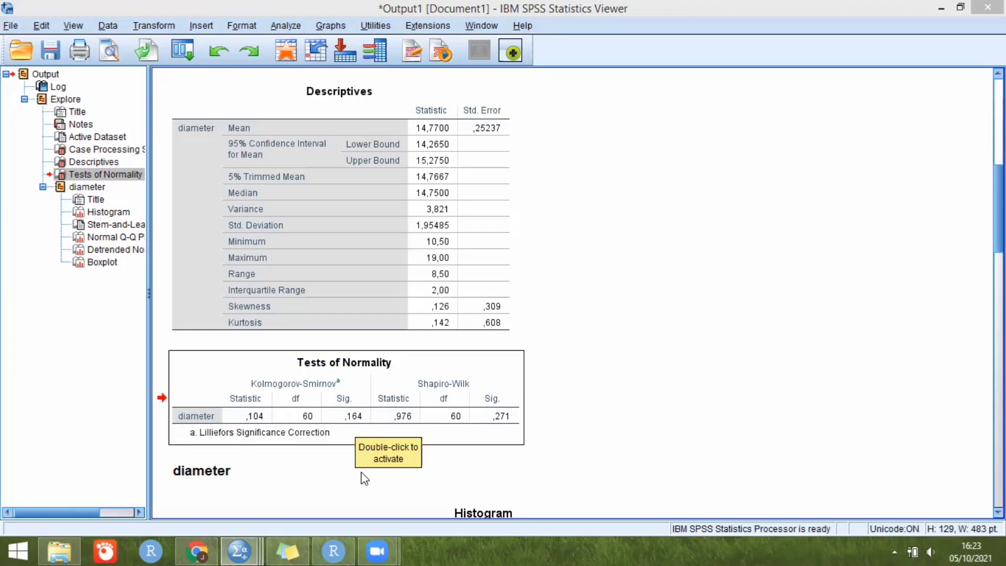
left_click(287, 550)
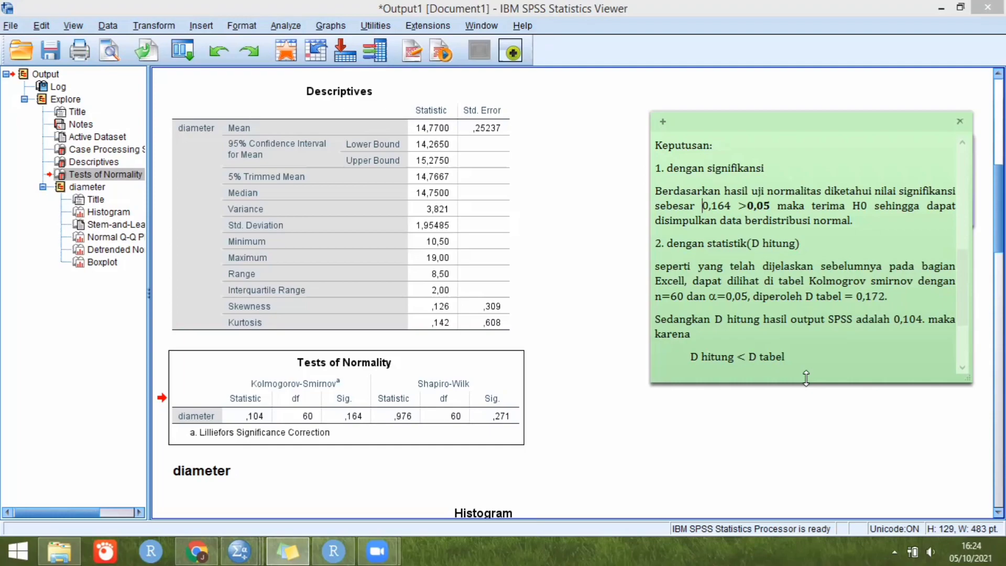
left_click_drag(806, 377, 810, 420)
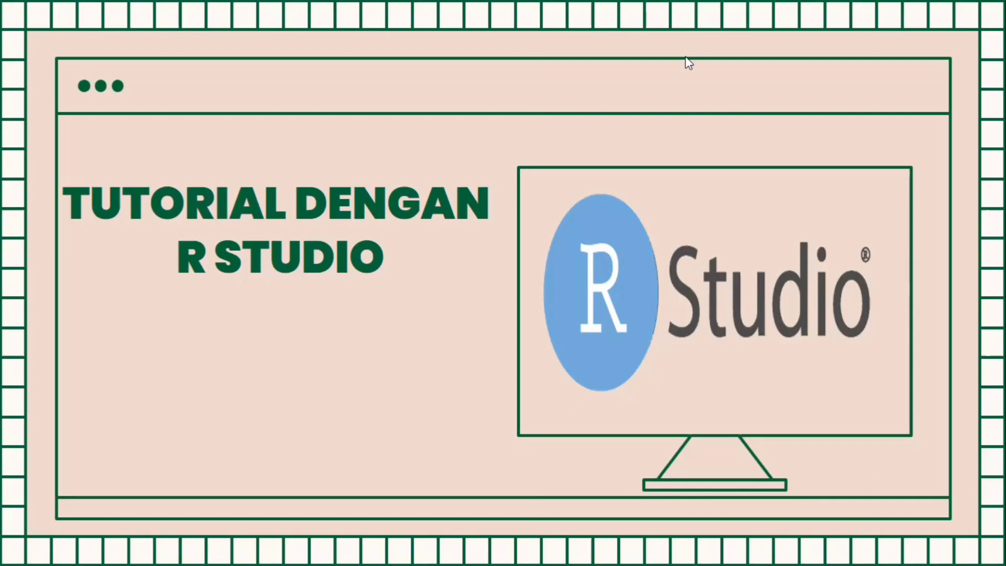
- Switch to RStudio and choose D:/Latihan R/datavidio3_1.sav as the SPSS file in the data import dialog
key("alt+Tab")
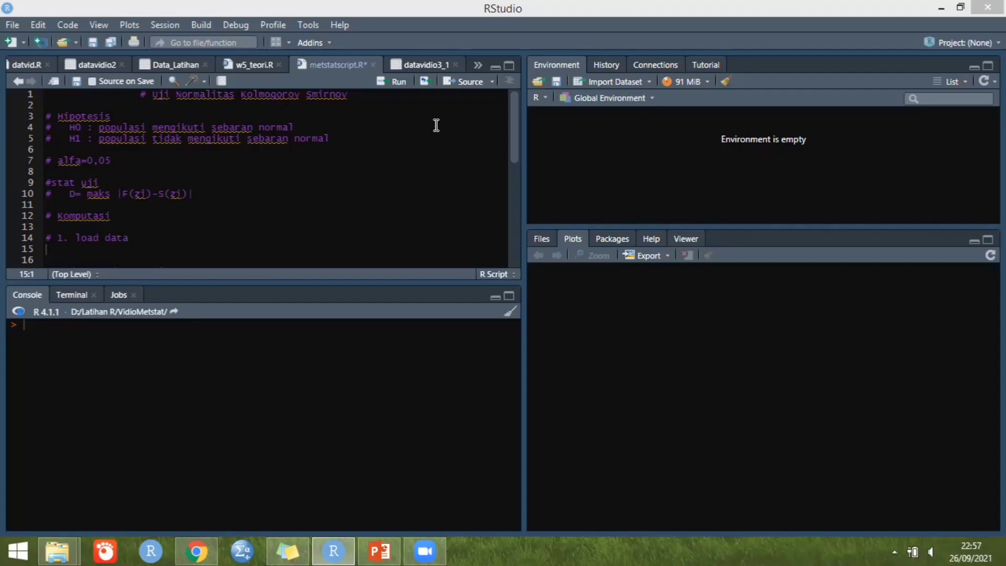
left_click(638, 82)
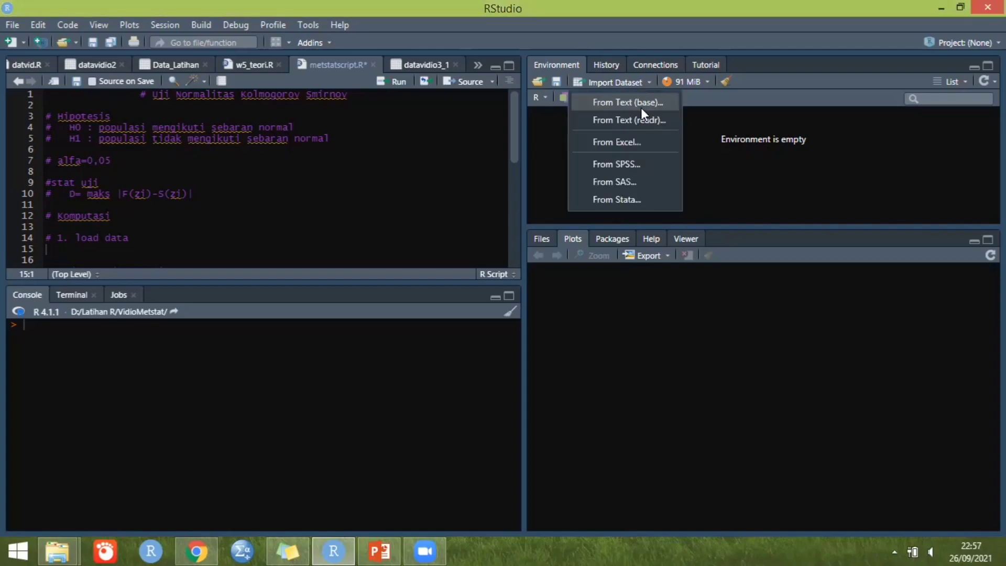
left_click(630, 165)
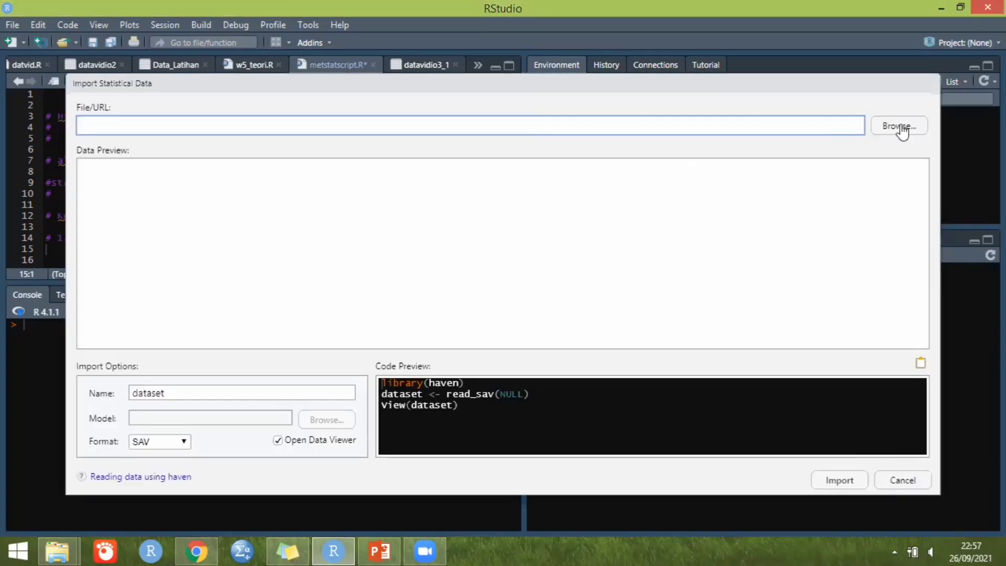
left_click(138, 53)
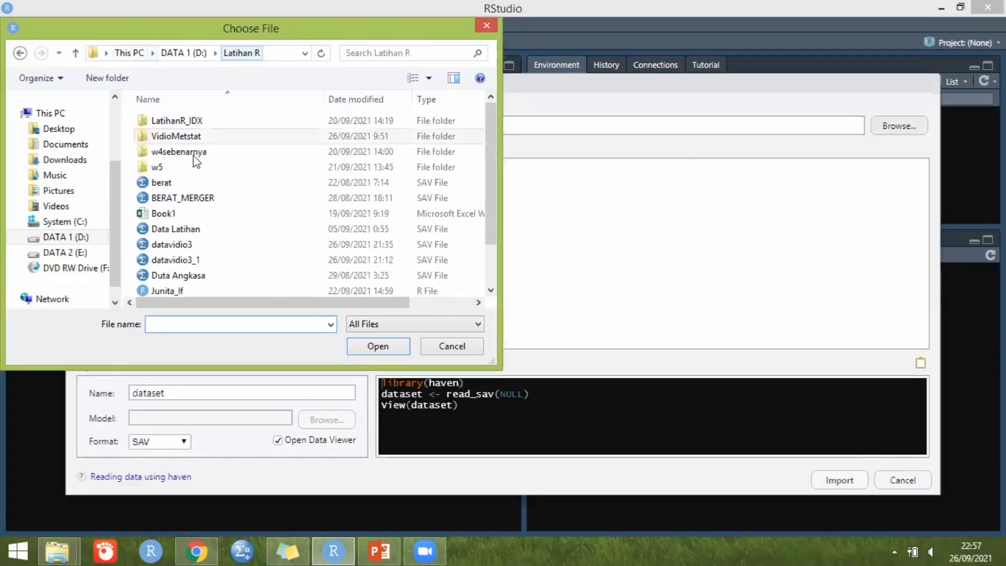
left_click(173, 260)
left_click(378, 346)
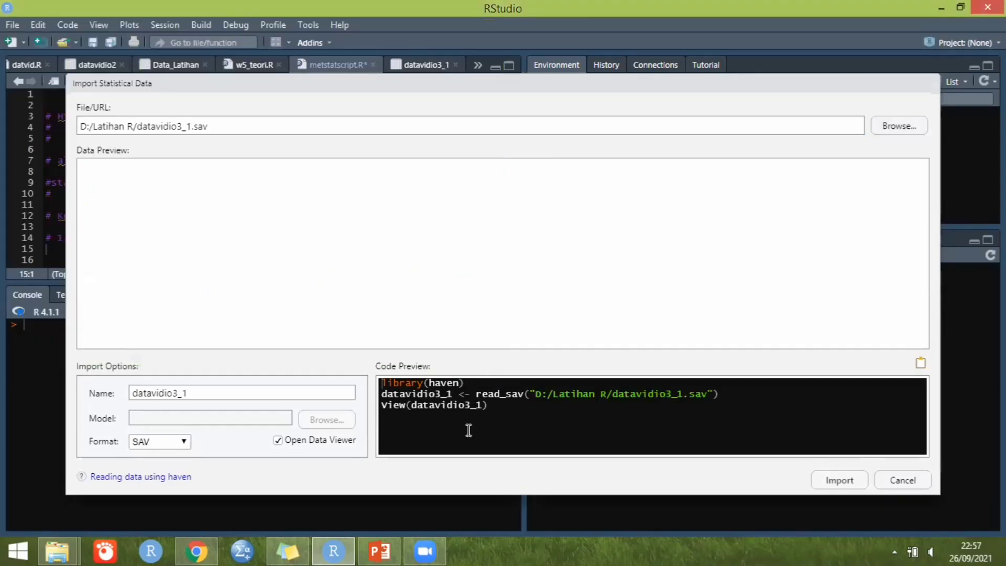
- Copy the generated import code, close the import dialog without importing, and paste the code under "# 1. load data" in metstatscript.R
left_click_drag(376, 386, 530, 418)
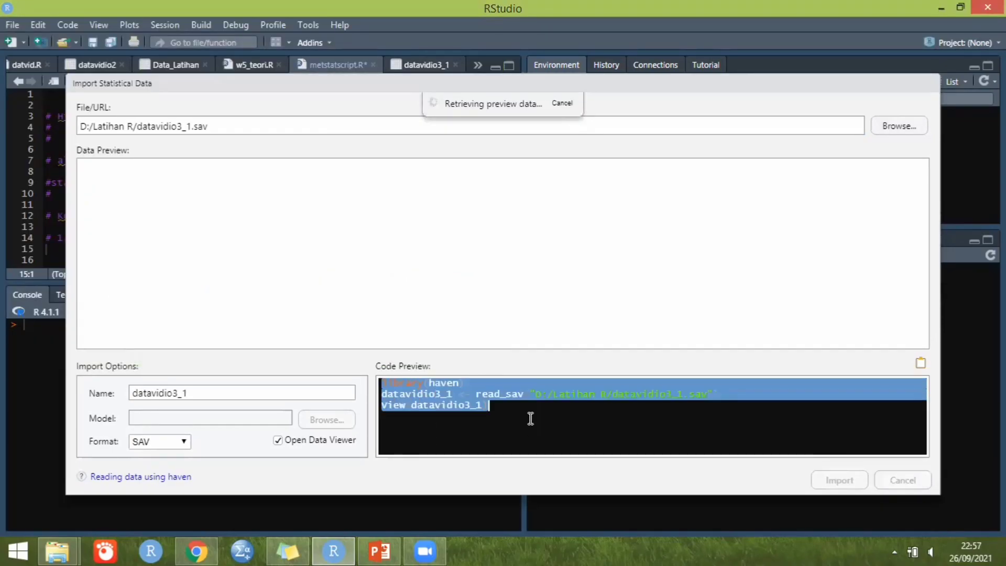
right_click(450, 399)
left_click(488, 421)
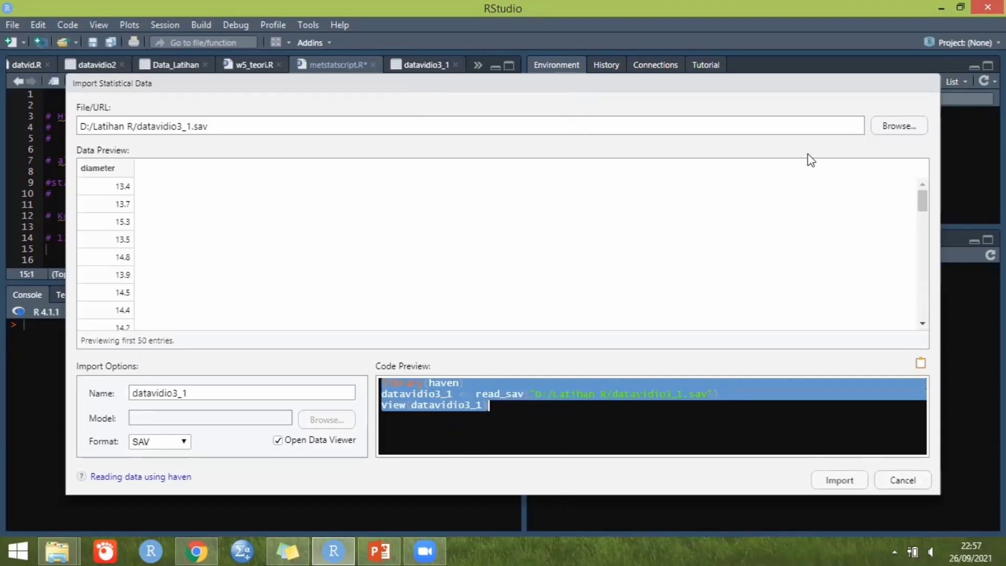
key("Escape")
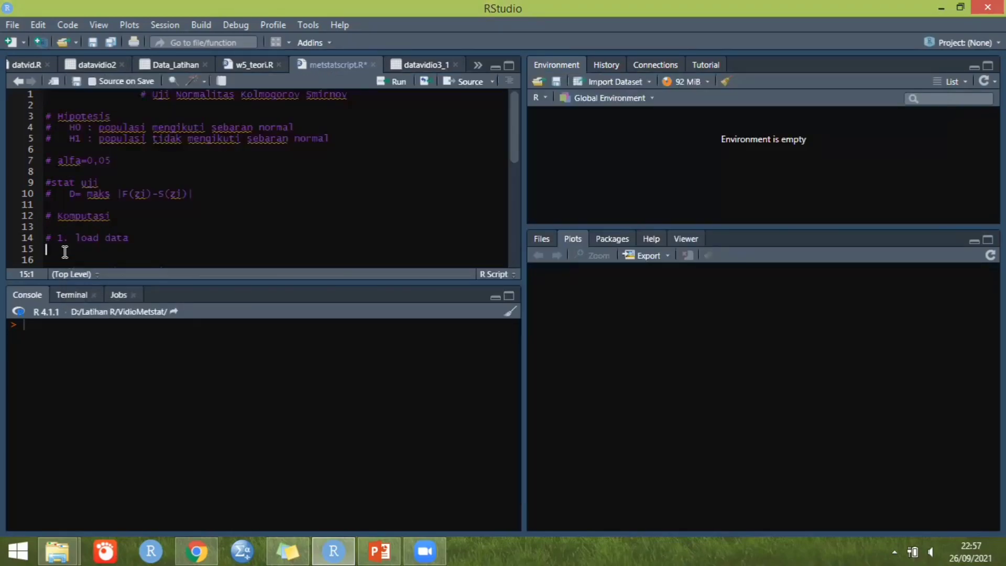
right_click(64, 253)
left_click(84, 295)
- Run the library(haven), read_sav and View lines of the script to load datavidio3_1
left_click_drag(46, 239, 194, 265)
scroll(513, 210, "up", 5)
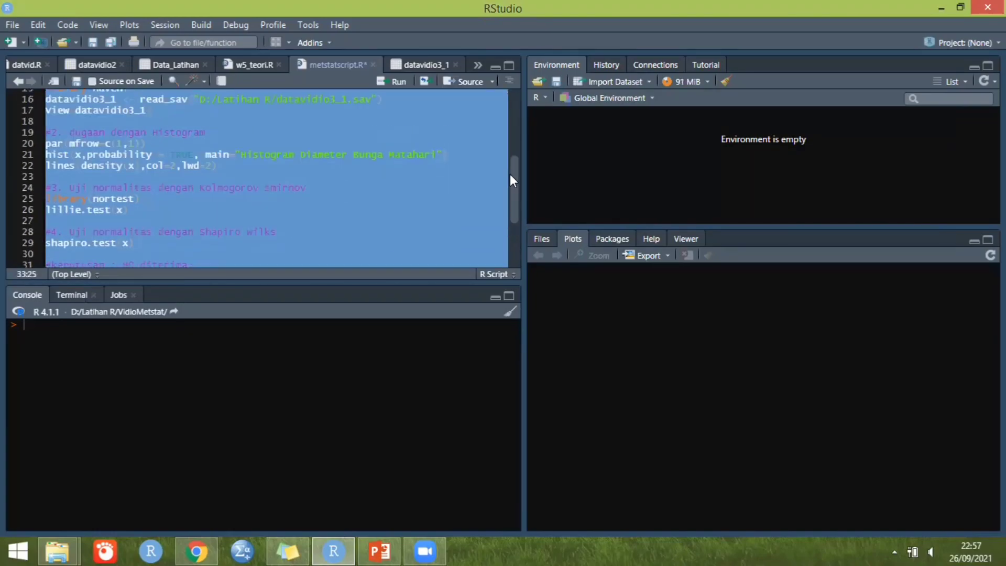
left_click(173, 205)
left_click_drag(47, 171, 177, 197)
left_click(397, 81)
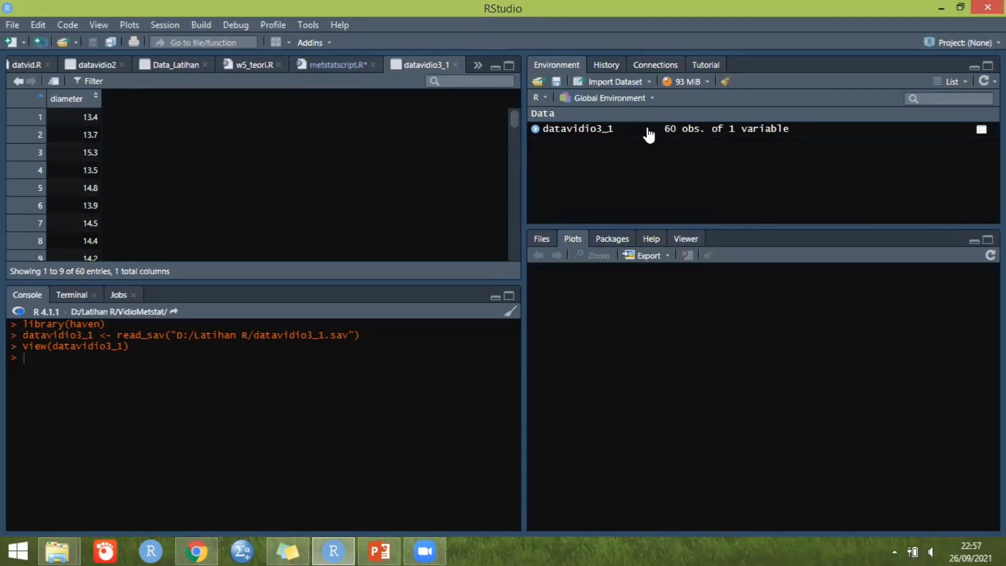
- Add the line x<-datavidio3_1$diameter below the View line in metstatscript.R and run it
left_click(321, 66)
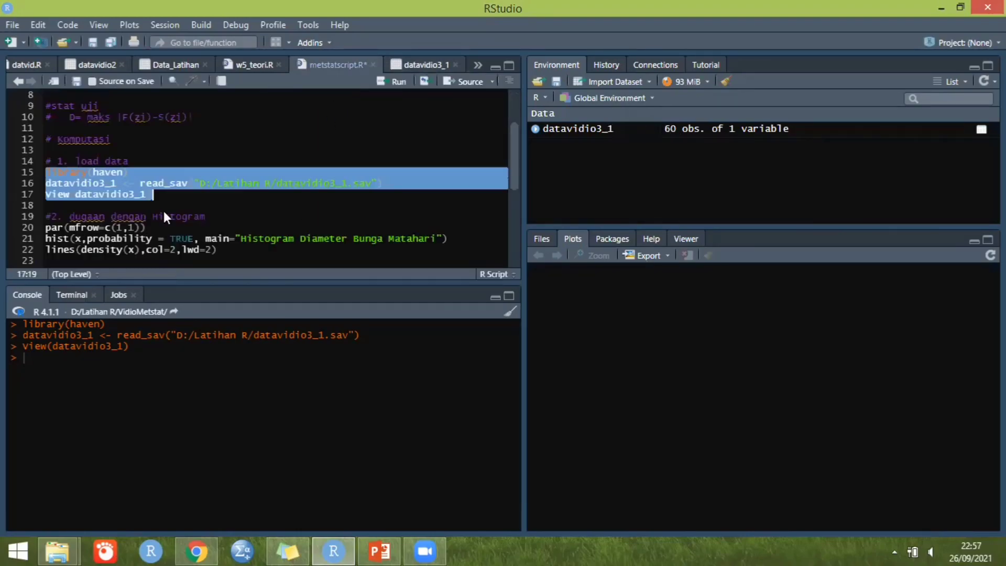
left_click(164, 199)
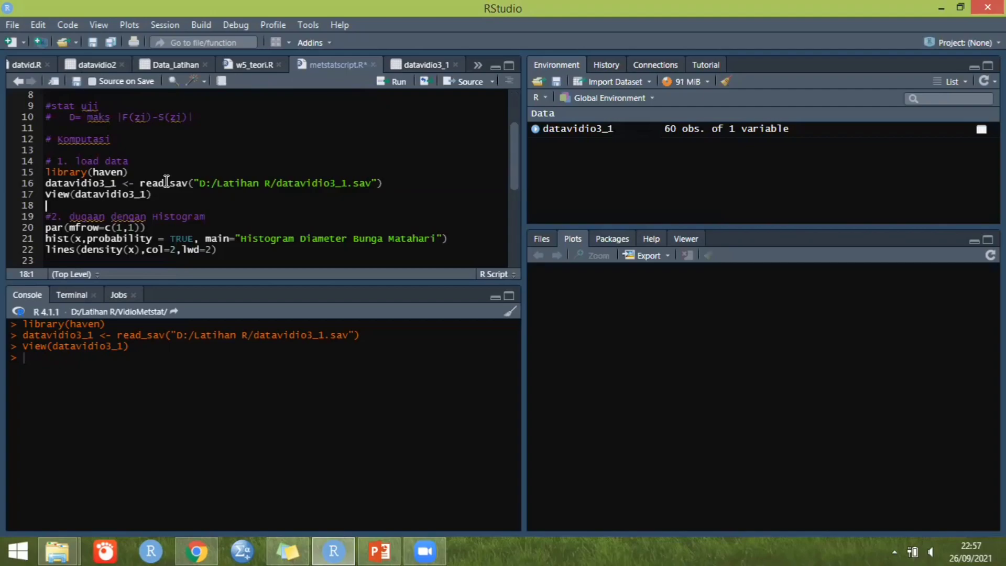
key("Return")
left_click(94, 205)
type("x<-")
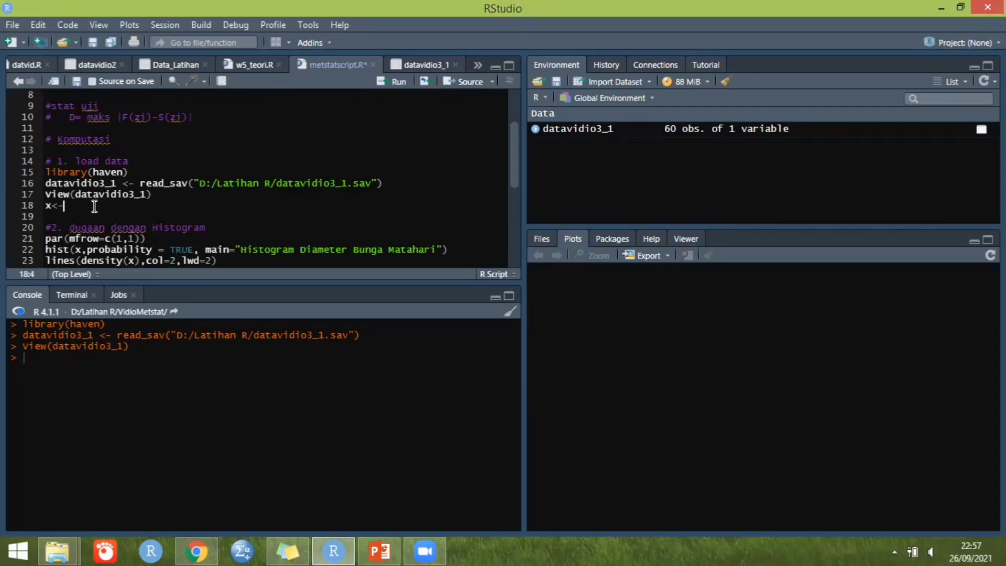
type("datavi")
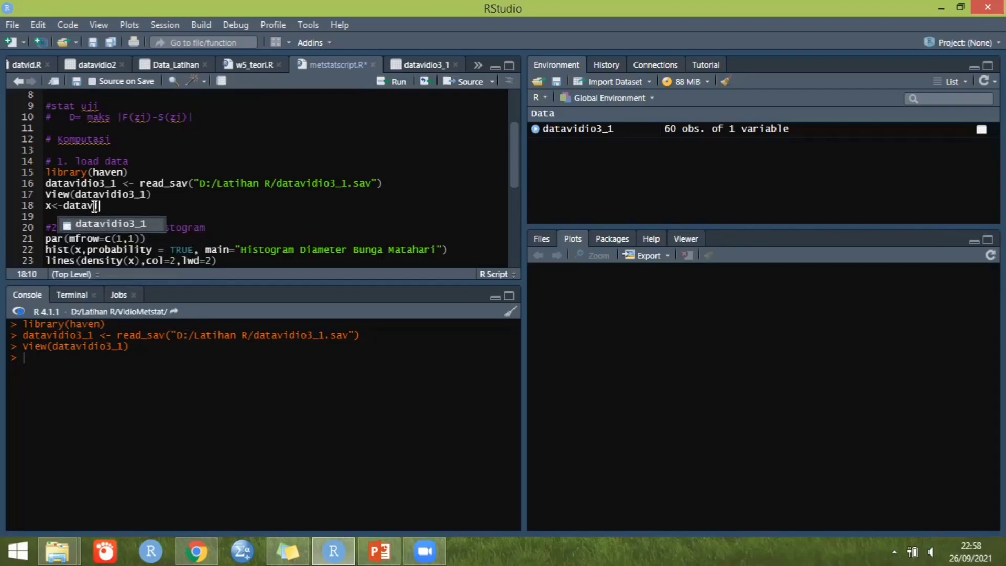
key("Tab")
type("$")
key("Tab")
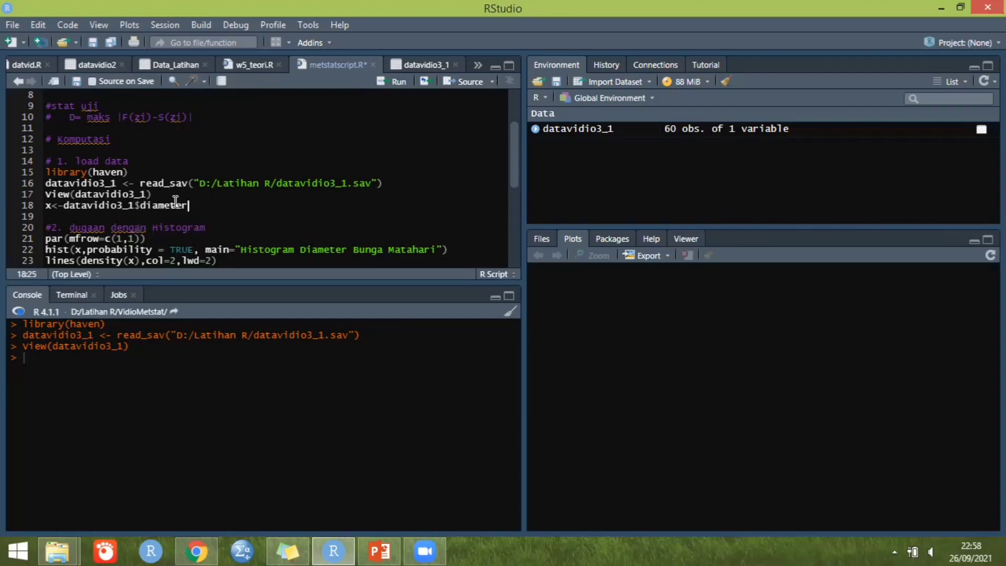
left_click(400, 81)
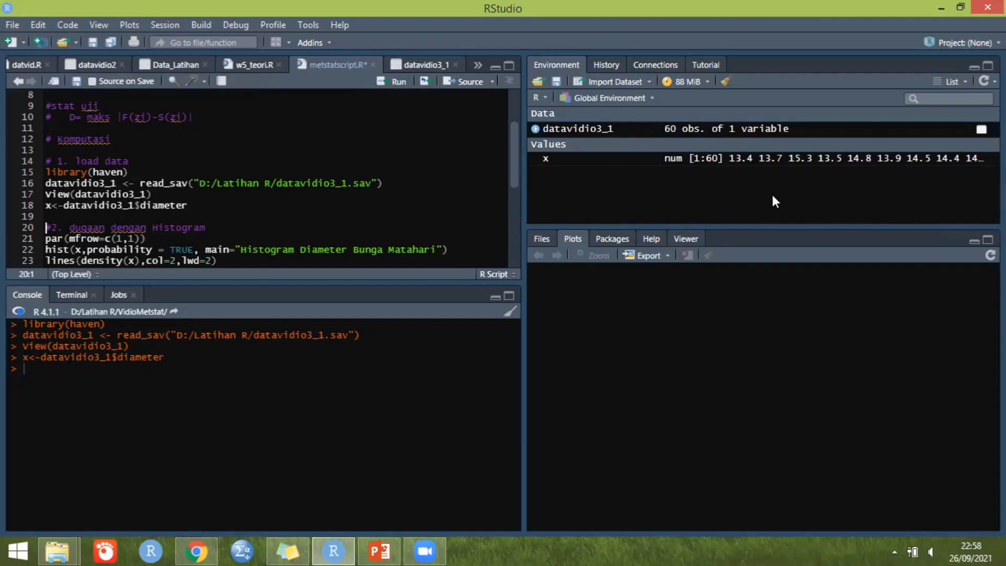
- Run the par, hist and lines commands to plot "Histogram Diameter Bunga Matahari" with its density curve
left_click(151, 239)
left_click_drag(511, 170, 514, 182)
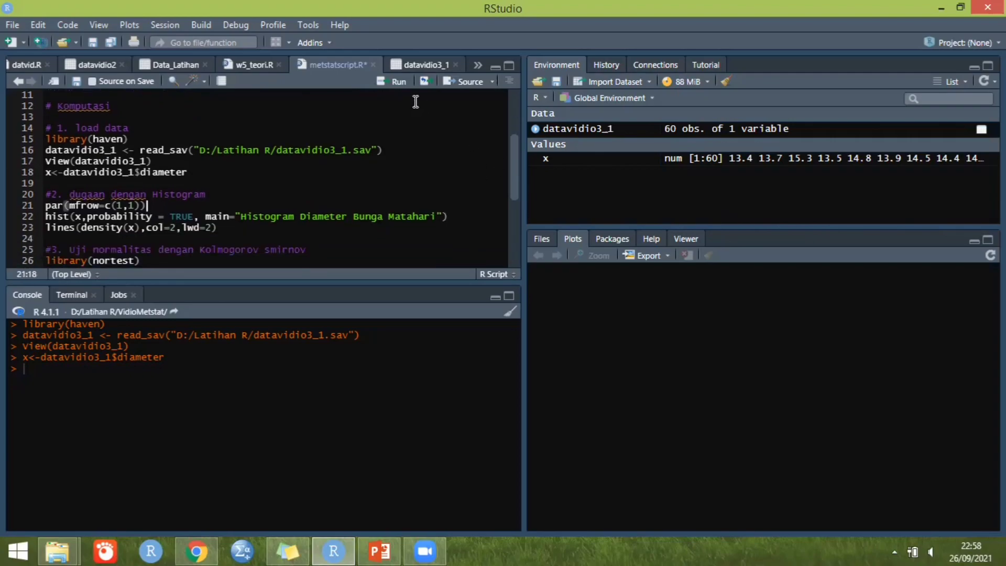
left_click(390, 82)
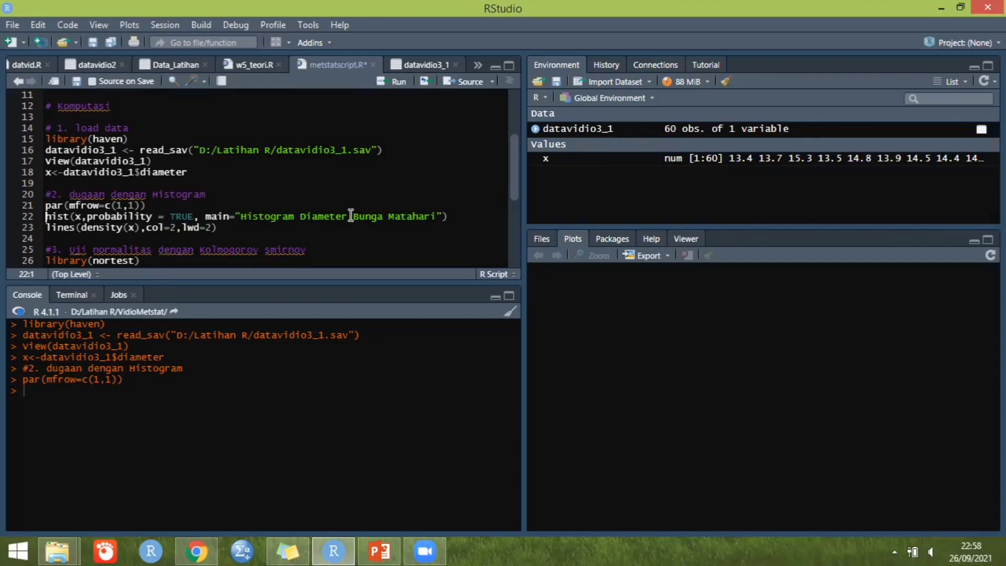
left_click(394, 83)
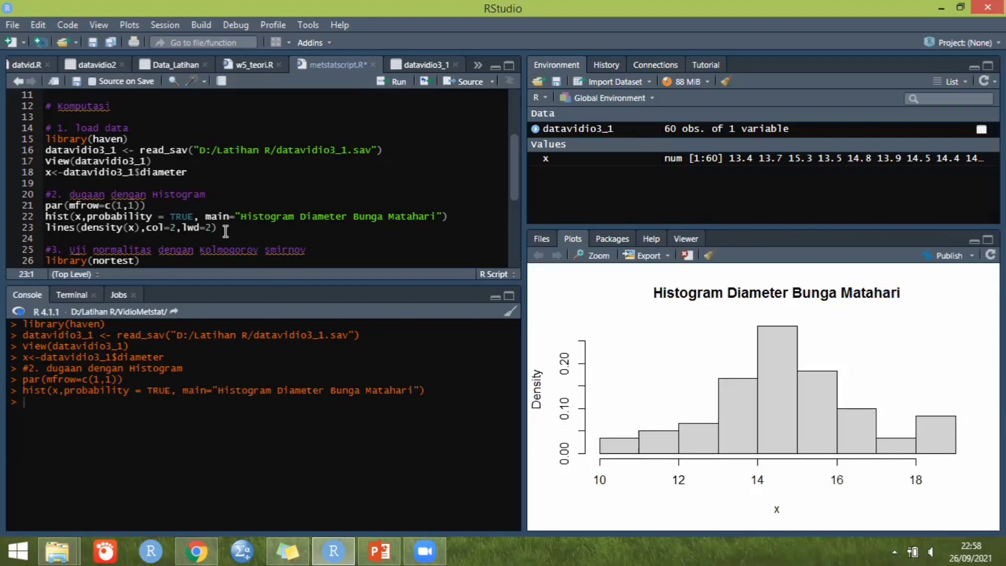
left_click(394, 82)
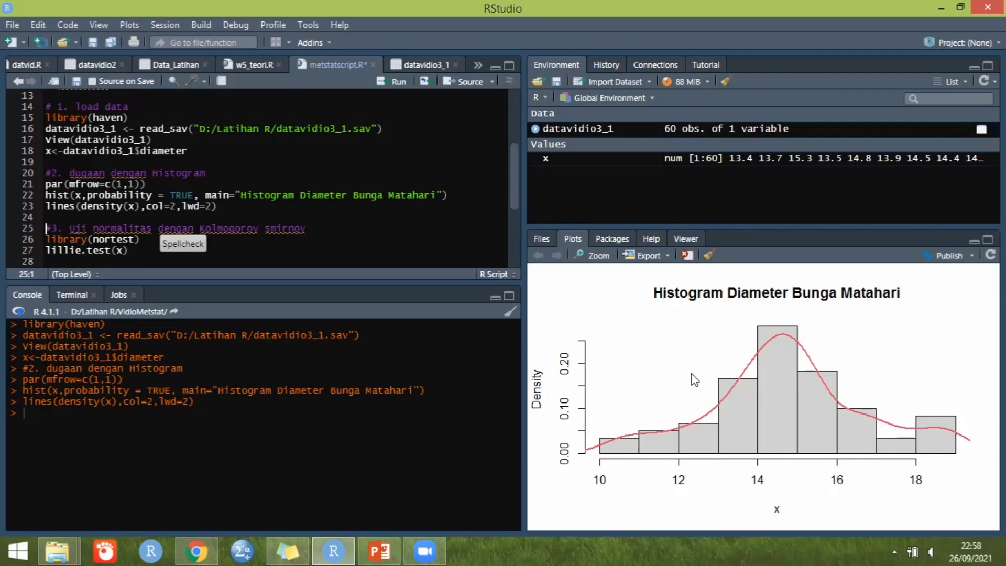
- Load the nortest package and run the lillie.test(x) and shapiro.test(x) normality tests from the script
left_click_drag(516, 191, 515, 224)
left_click(142, 156)
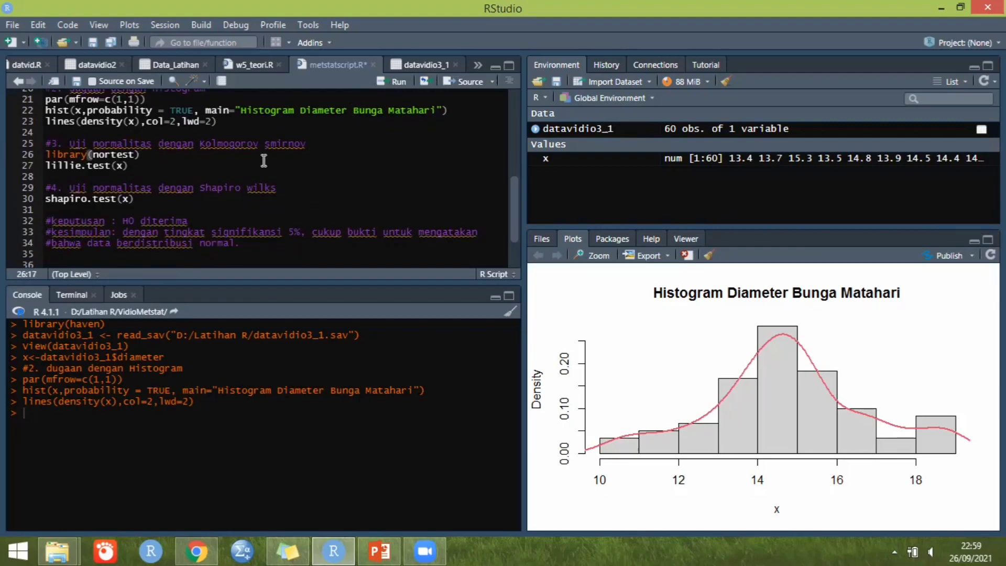
left_click(382, 84)
left_click(146, 166)
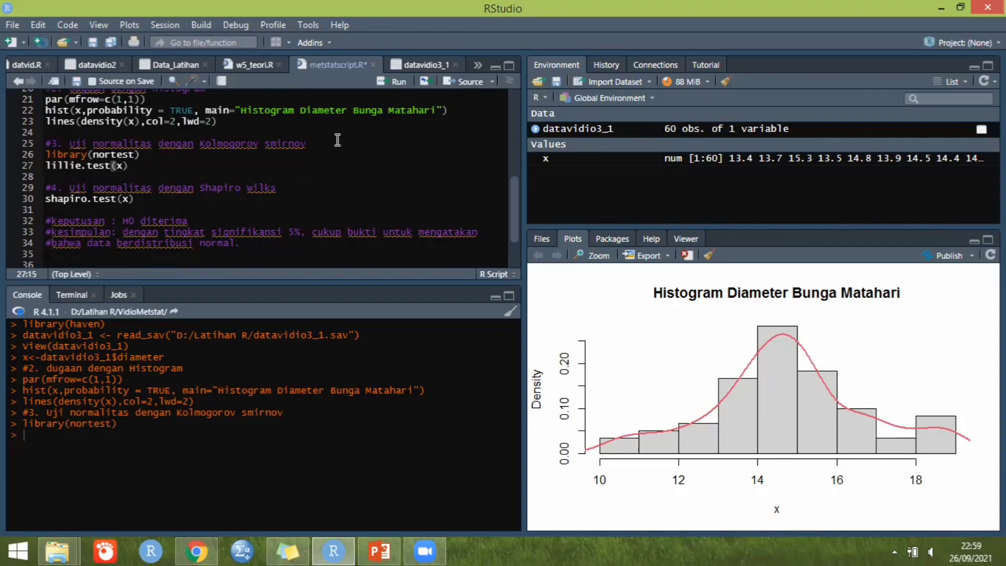
left_click(394, 83)
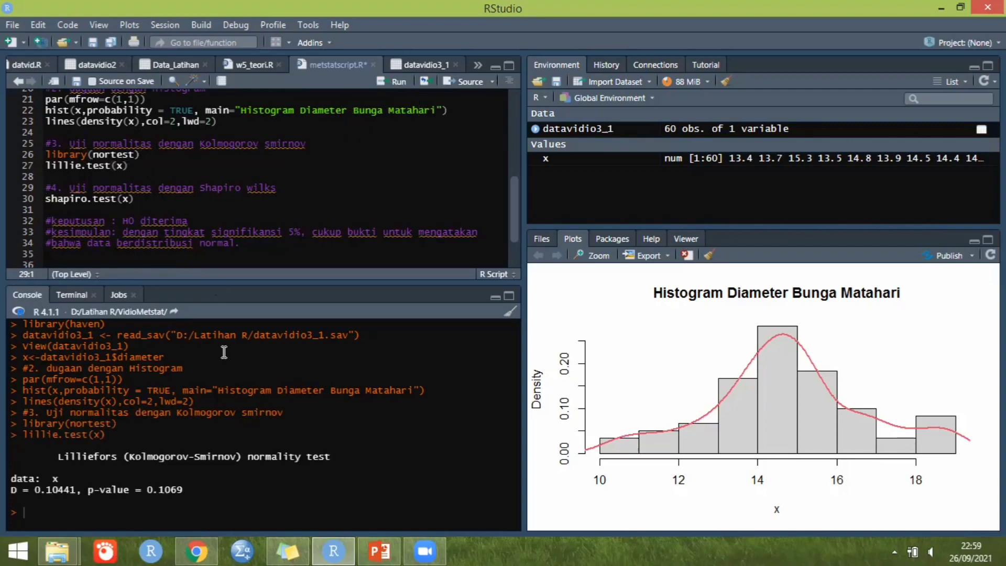
left_click(153, 199)
left_click(398, 84)
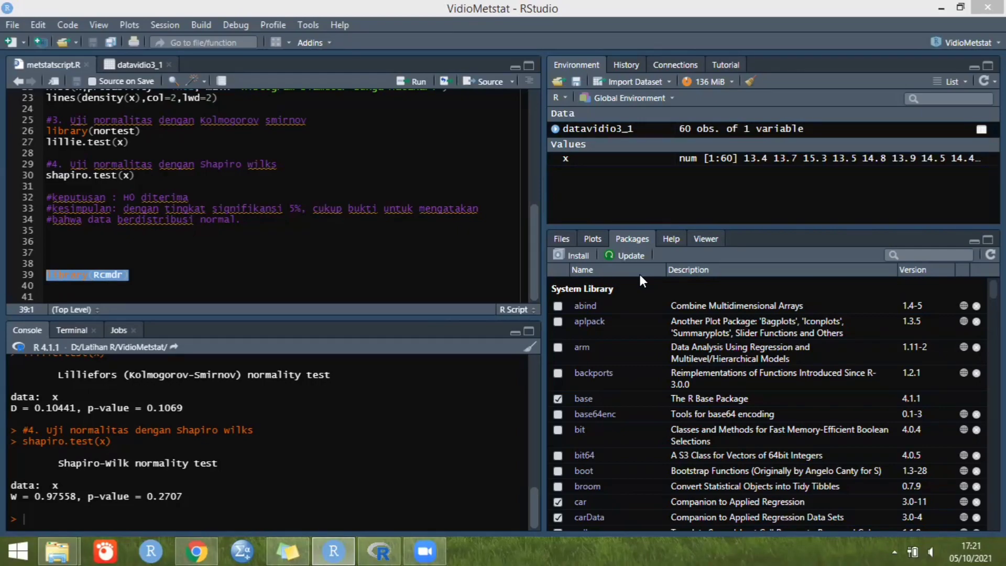
left_click(572, 257)
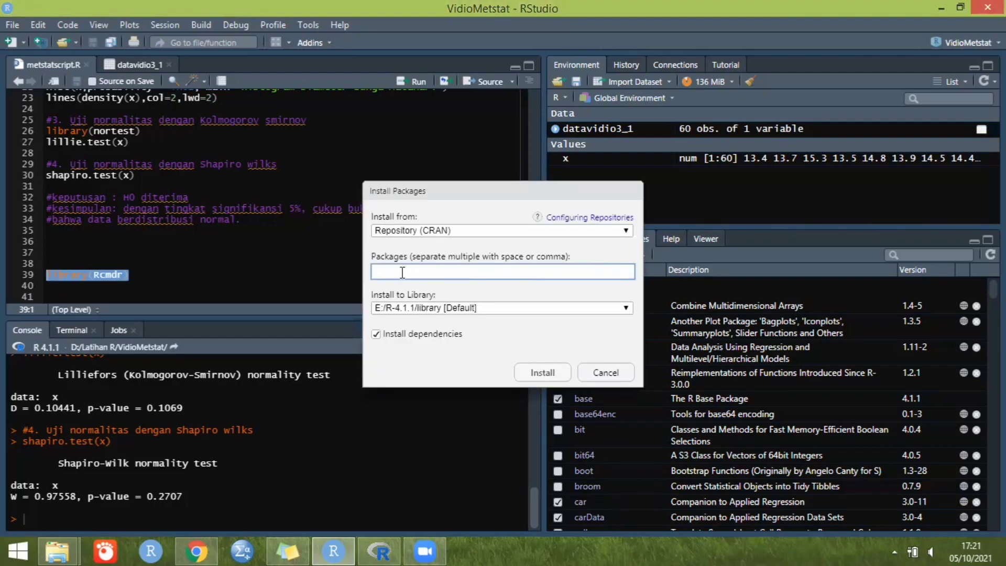
type("Rcmdr")
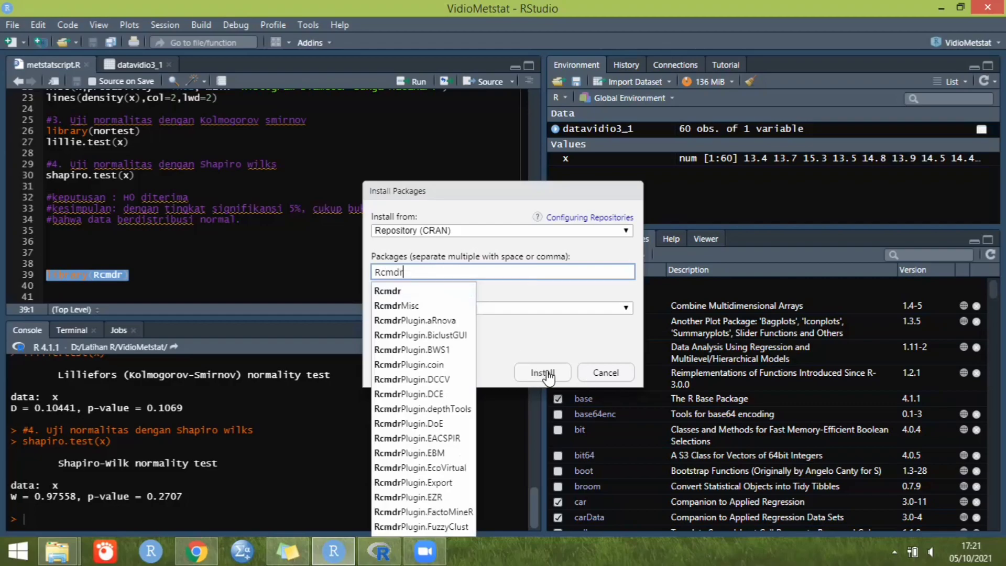
left_click(608, 373)
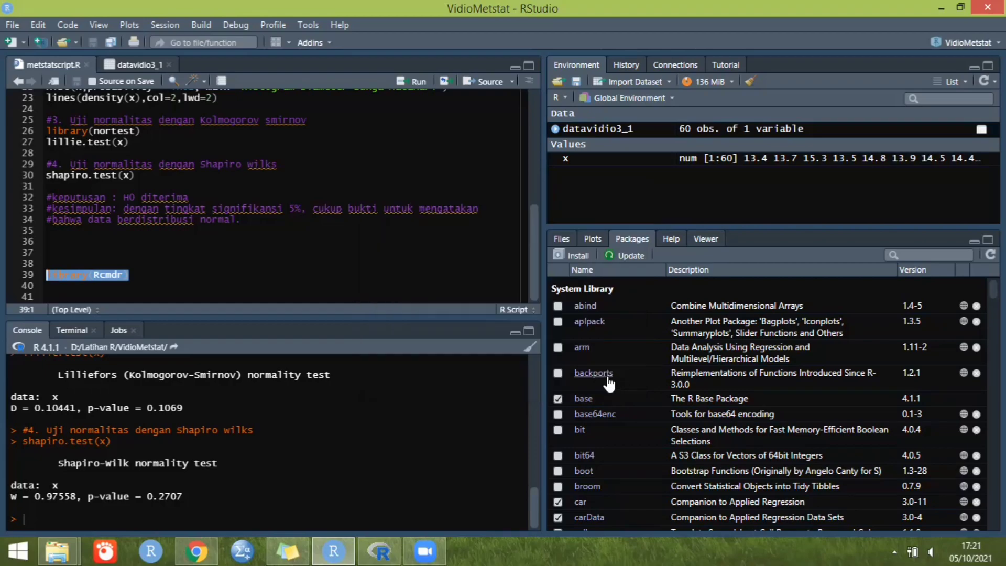
- Select the library(Rcmdr) line, switch to R Commander, and set datavidio3_1 as its active data set
left_click(120, 275)
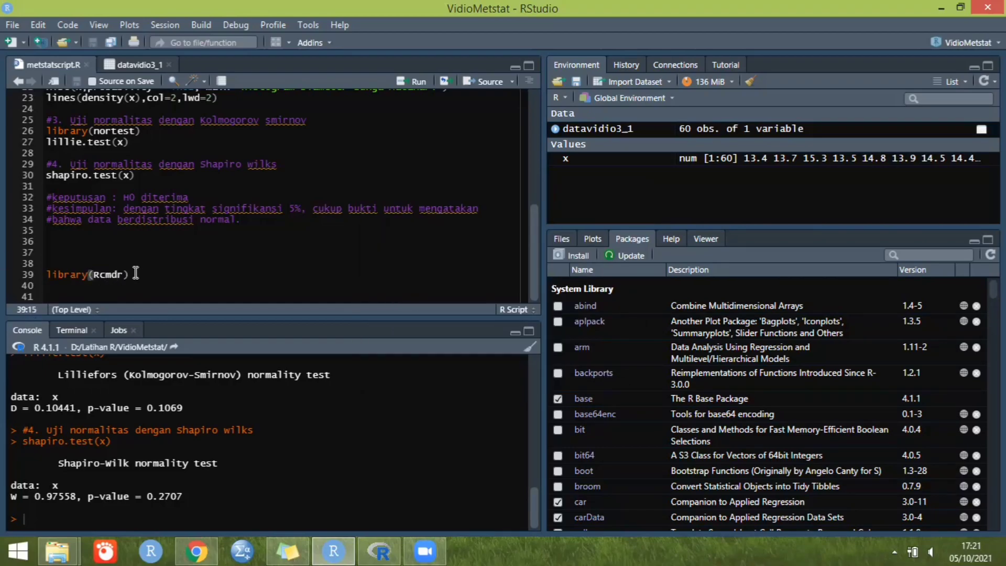
left_click_drag(46, 274, 139, 276)
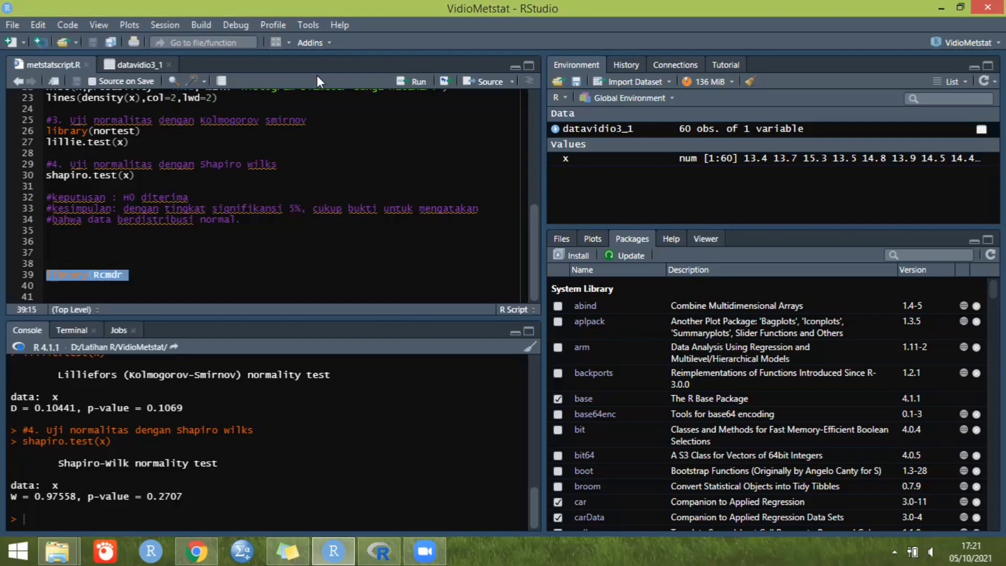
left_click(373, 545)
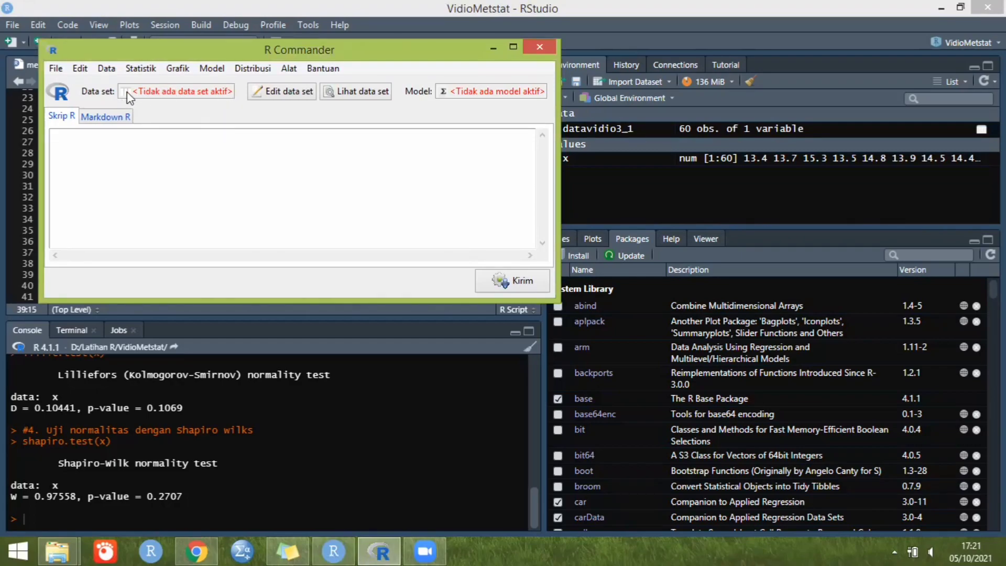
left_click(150, 95)
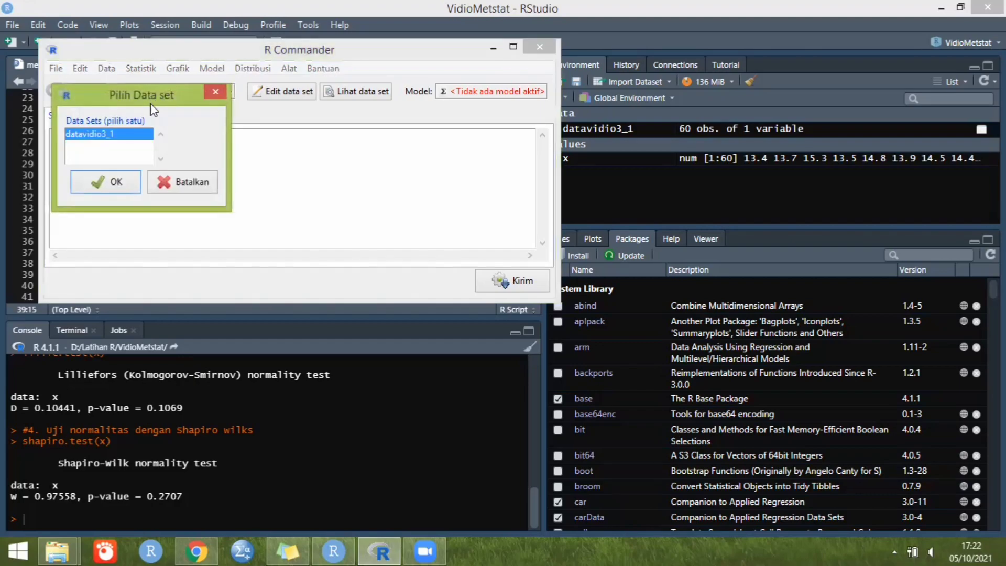
left_click(116, 182)
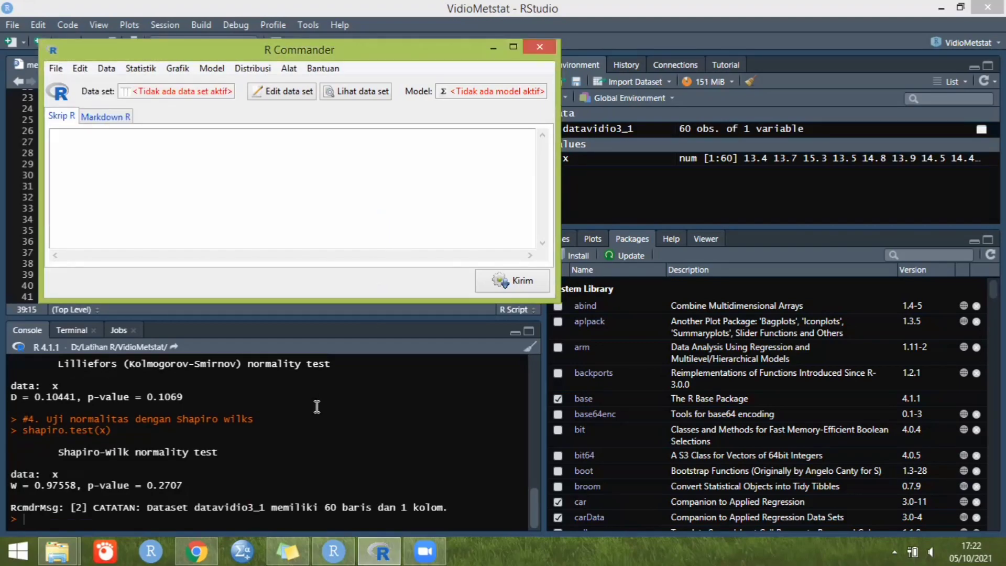
- Run a Lilliefors (Kolmogorov-Smirnov) normality test on the diameter variable in R Commander
left_click(140, 68)
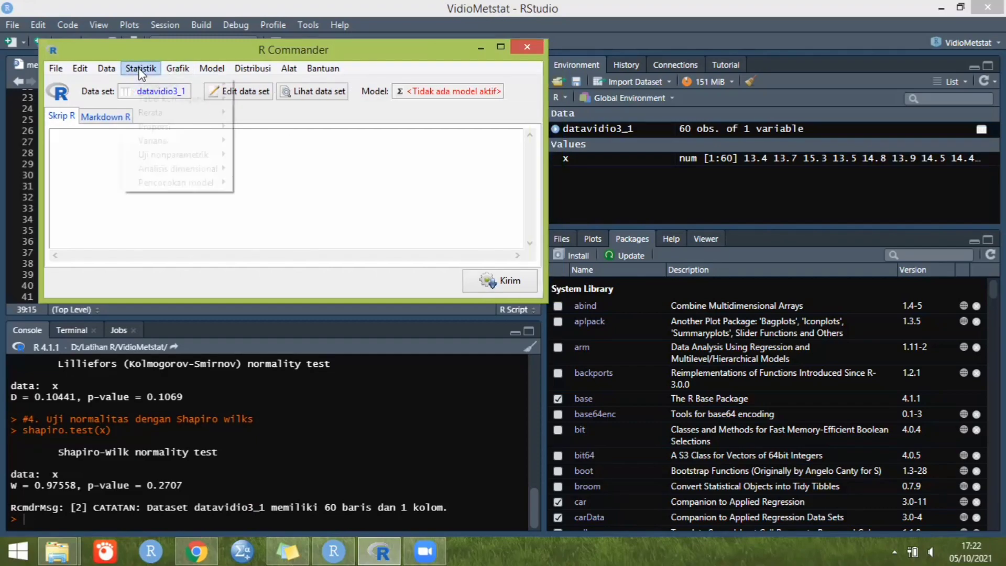
mouse_move(140, 68)
mouse_move(152, 84)
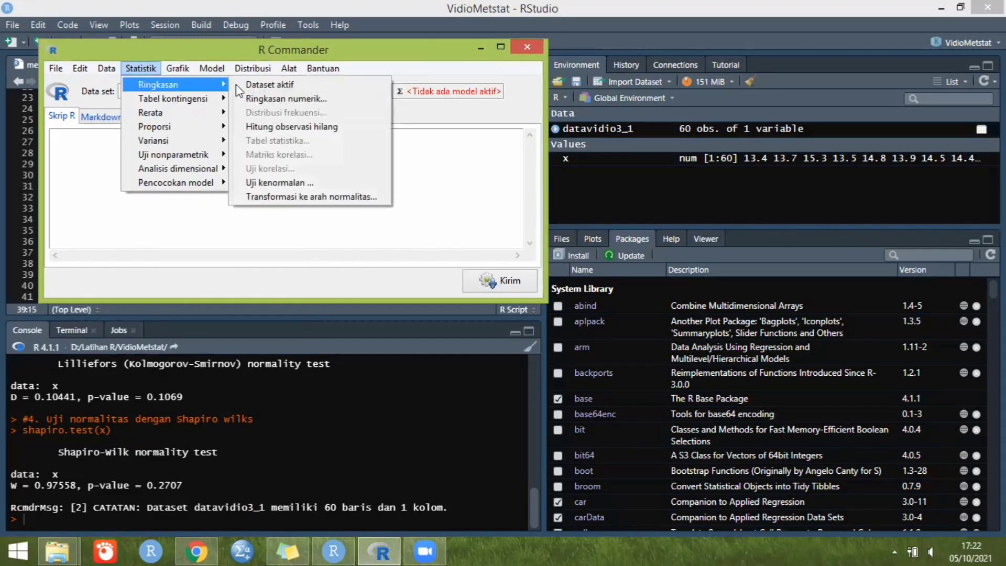
left_click(270, 182)
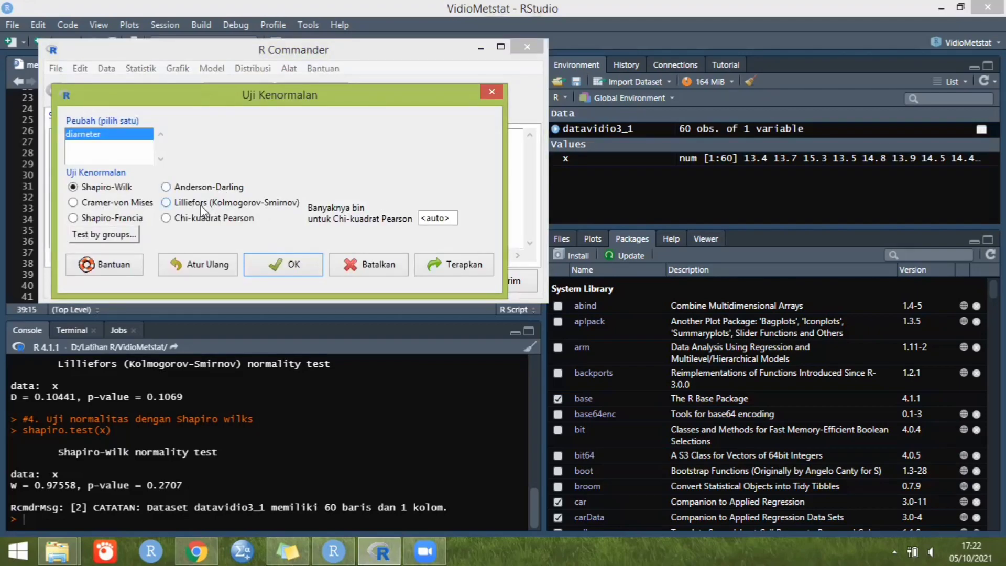
left_click(167, 203)
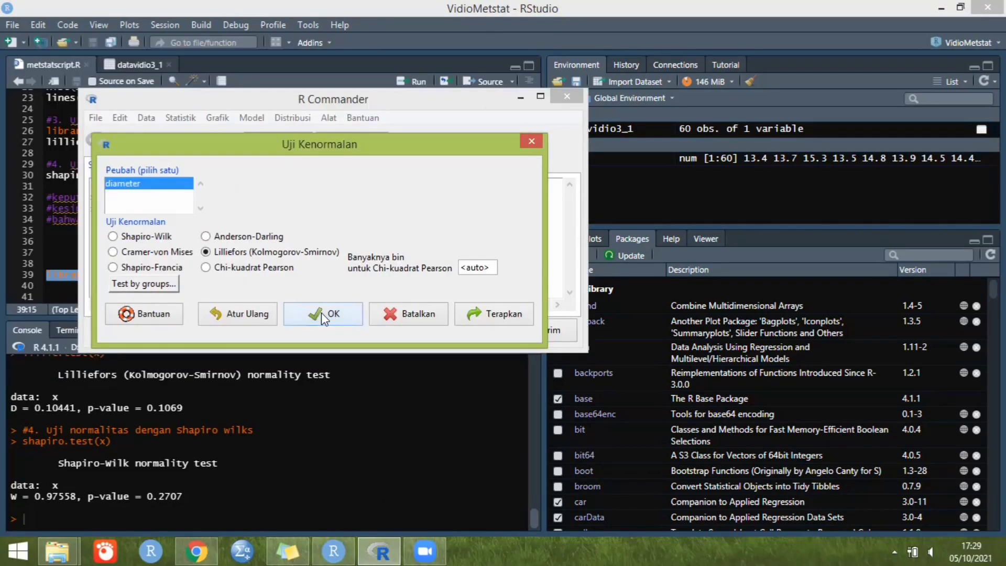
left_click(322, 313)
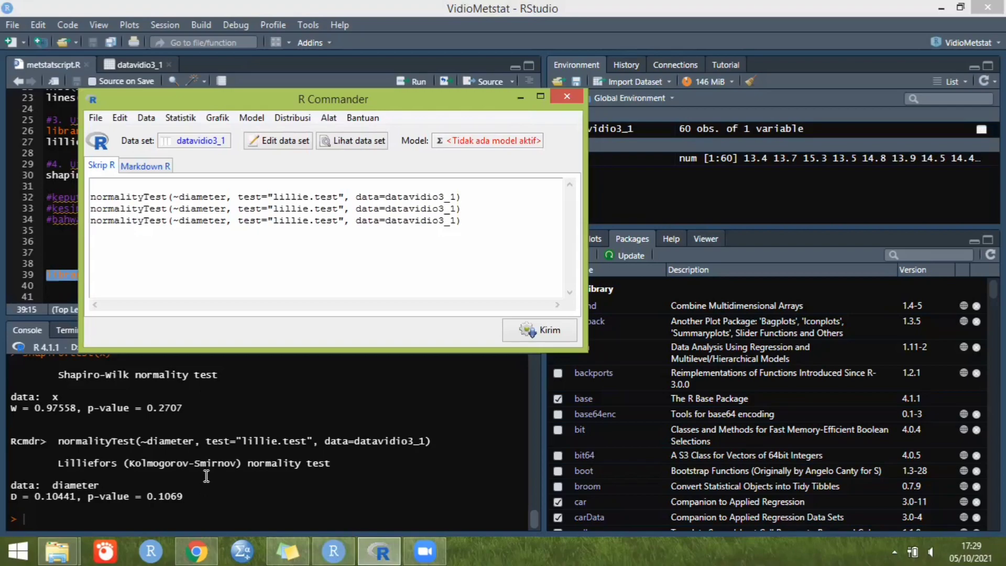
- Minimize R Commander and bring up the sticky note's p-value and D hitung decisions beside the Lilliefors test output
left_click(520, 97)
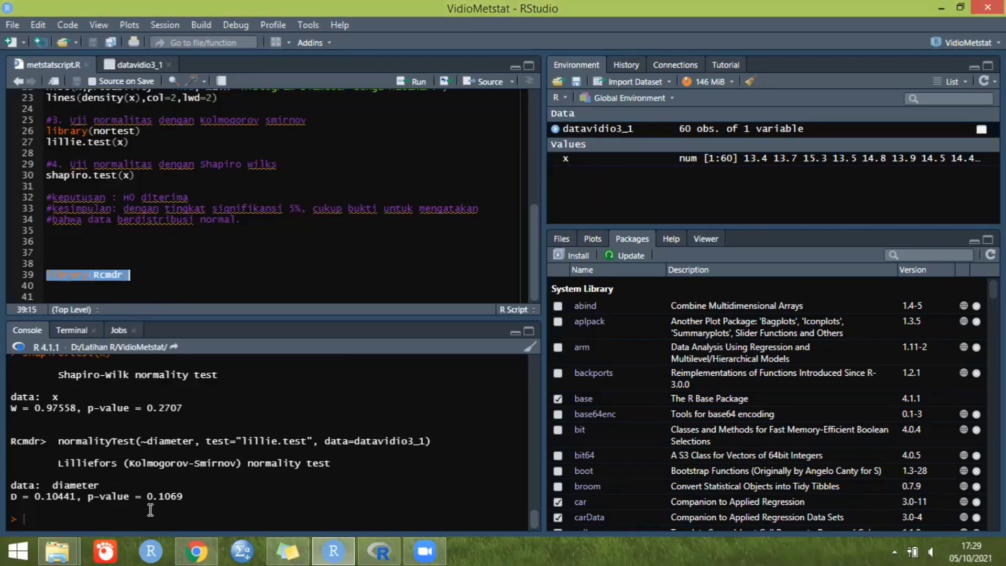
left_click(288, 550)
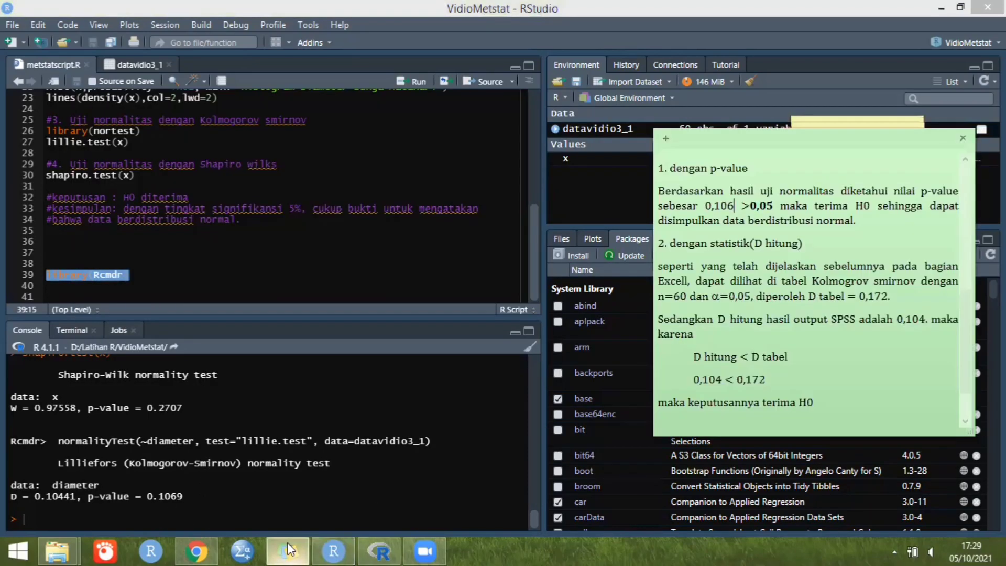